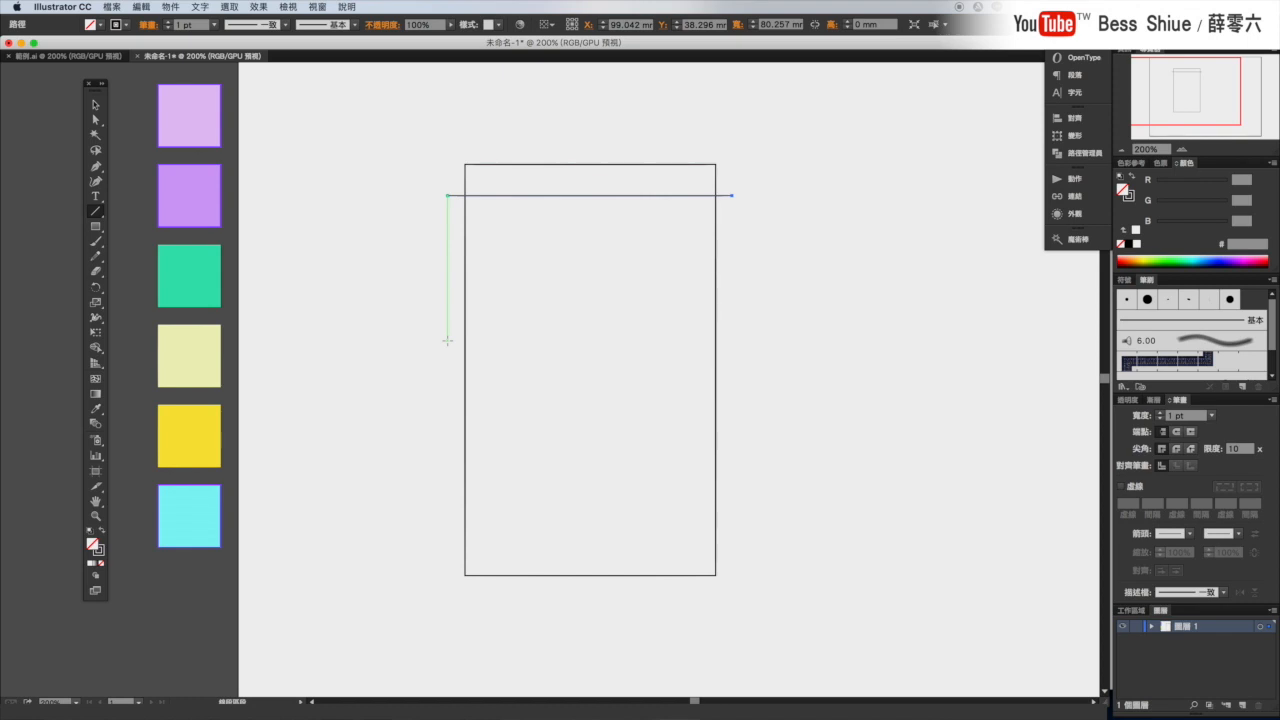
Draw a second horizontal line about 80 mm long across the rectangle's middle and split the rectangle along both lines with Pathfinder Divide.
left_click_drag(447, 340, 732, 340)
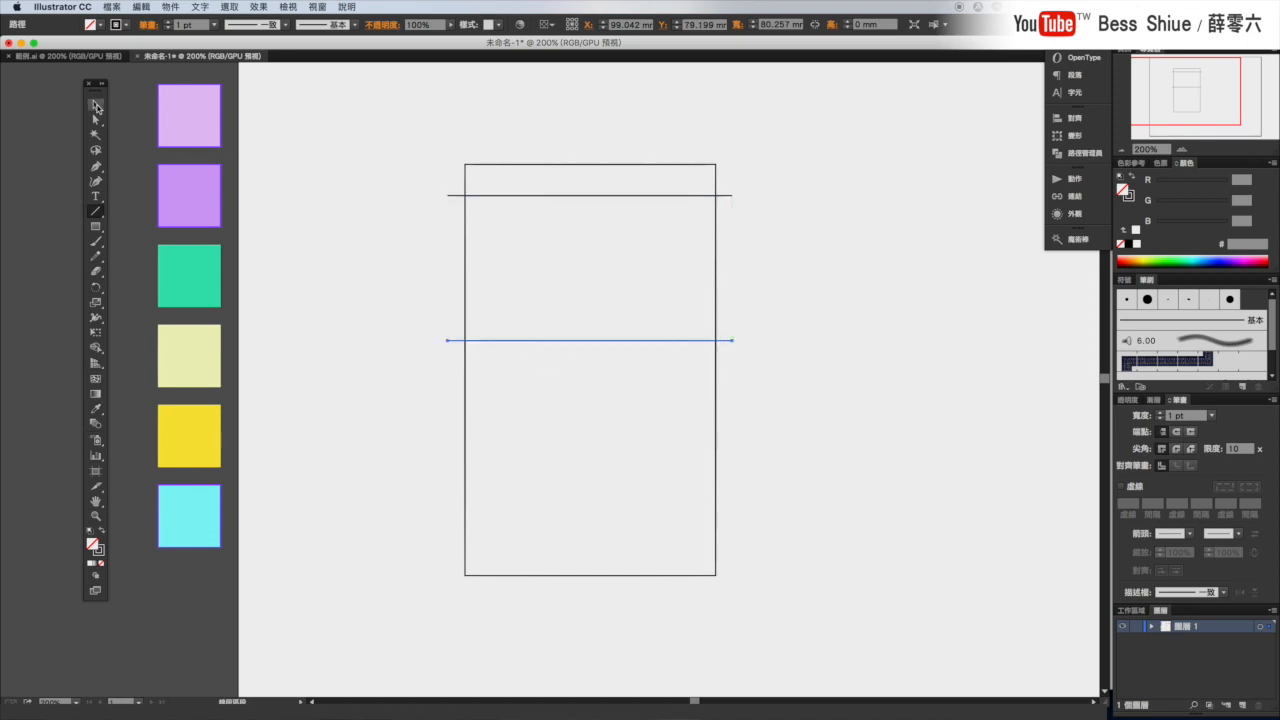
left_click(96, 105)
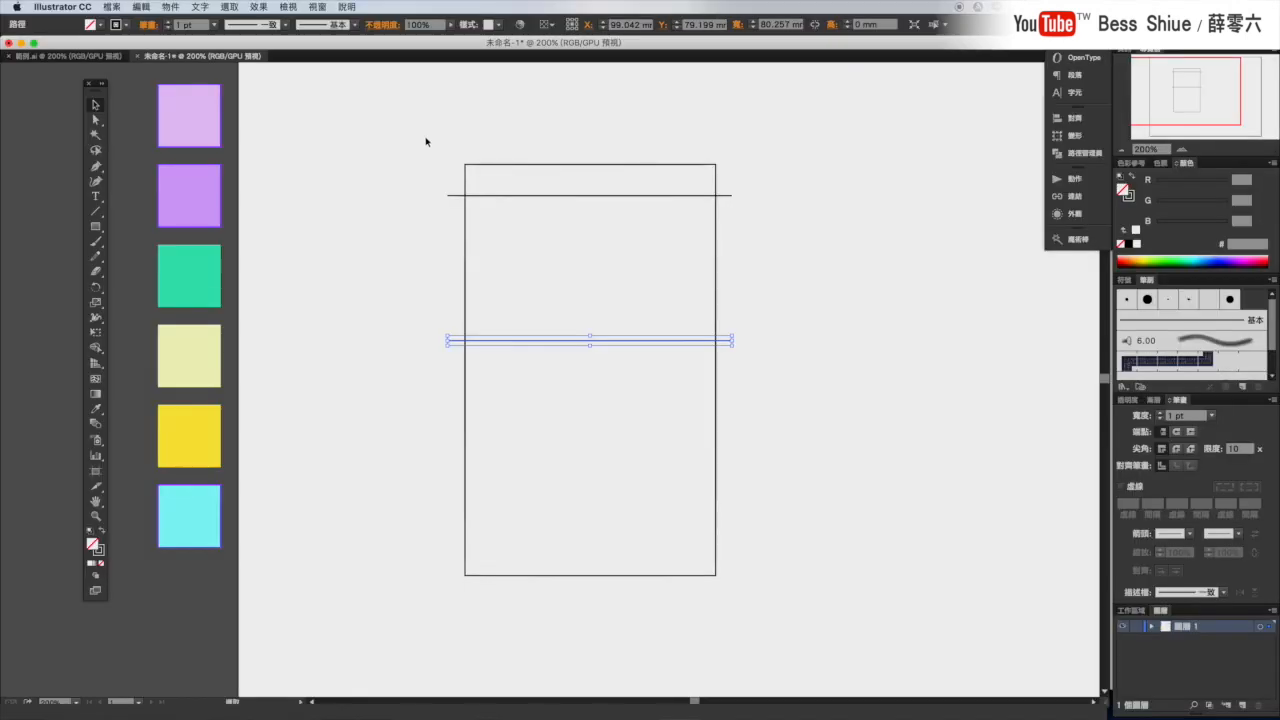
left_click_drag(425, 141, 765, 588)
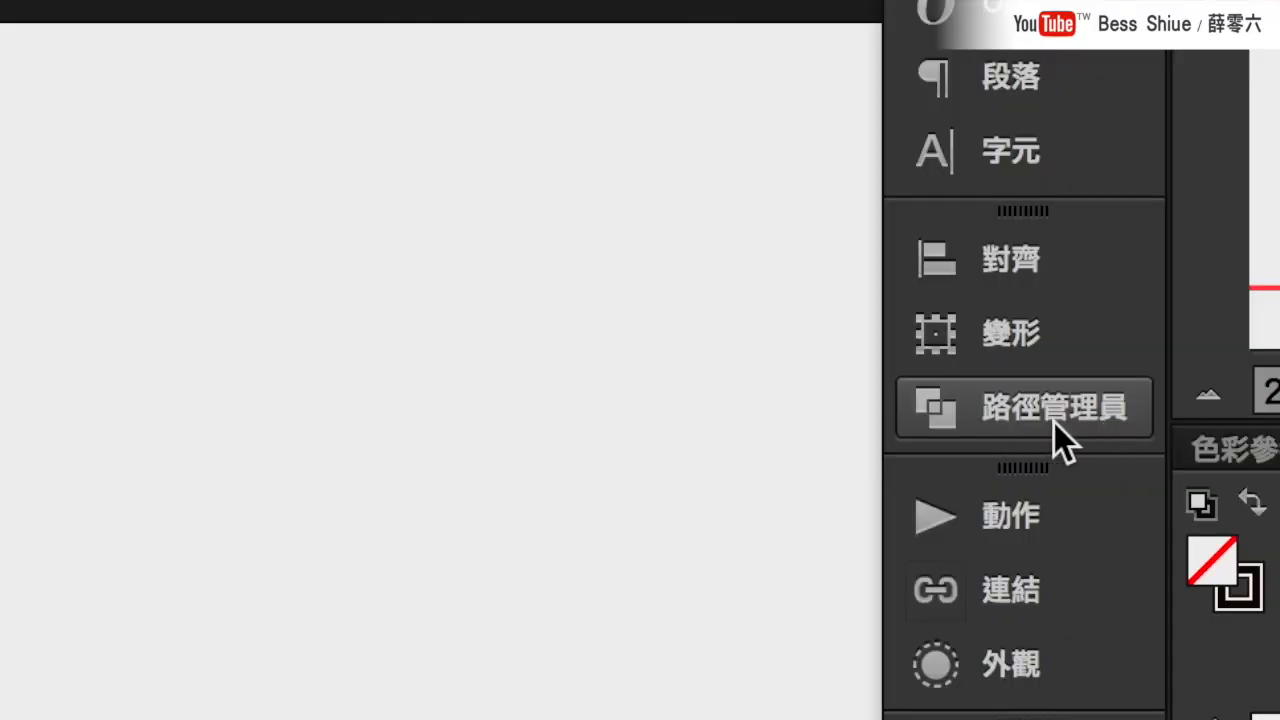
left_click(1054, 422)
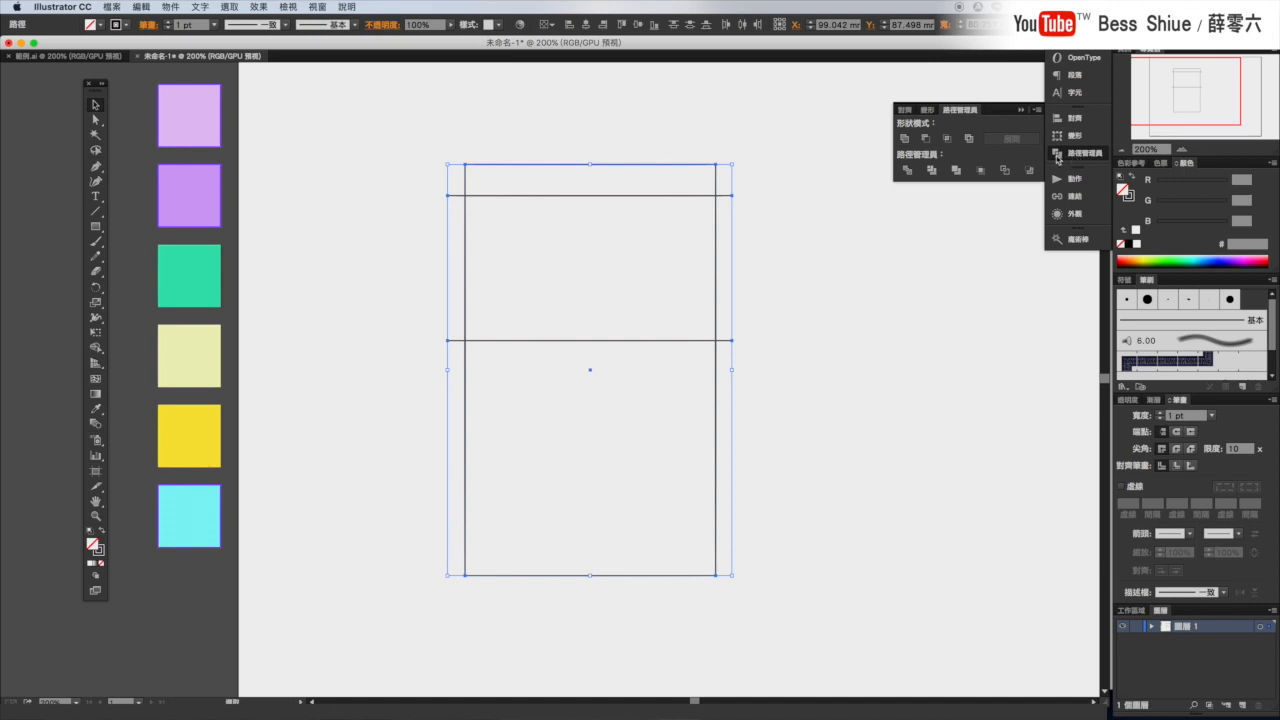
left_click(320, 8)
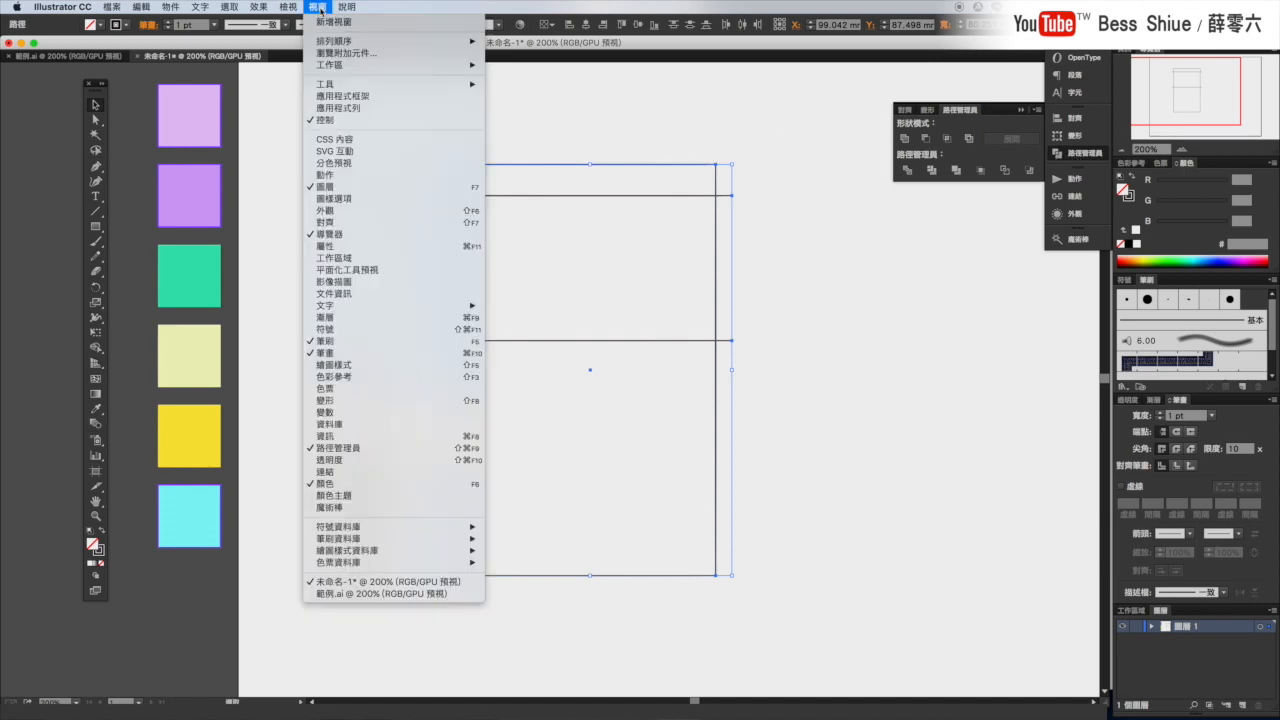
left_click(338, 450)
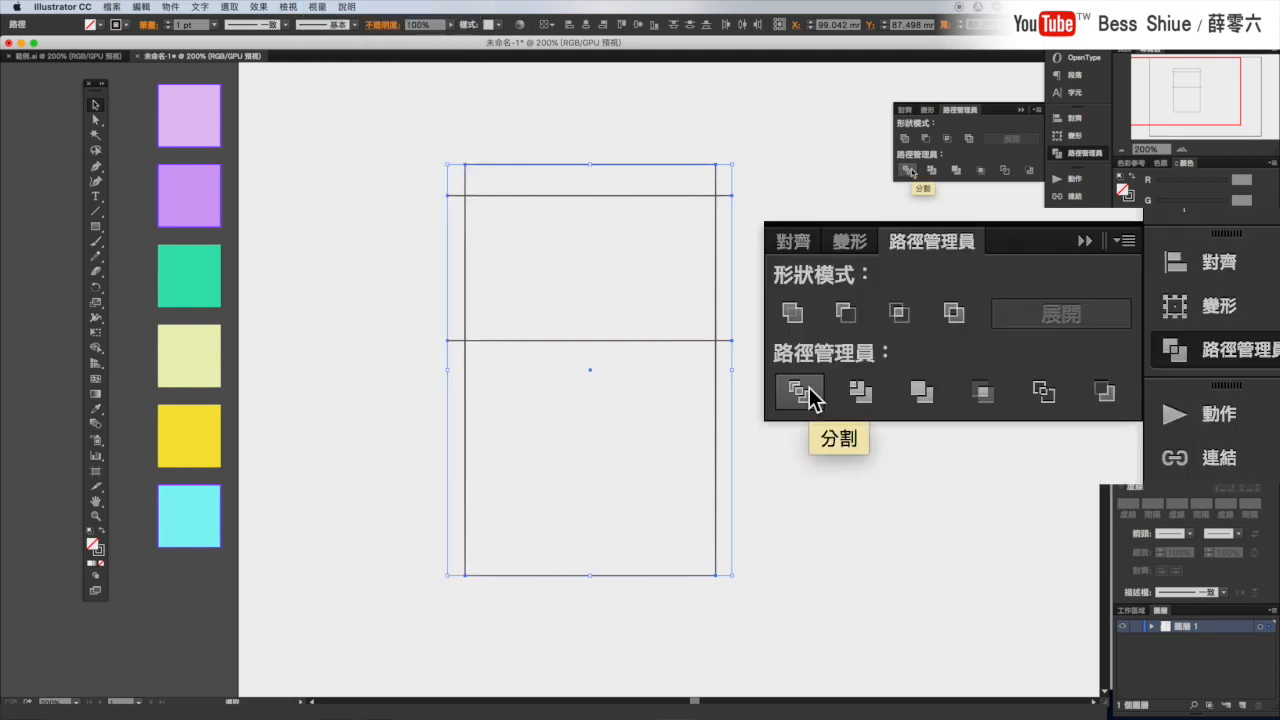
left_click(909, 171)
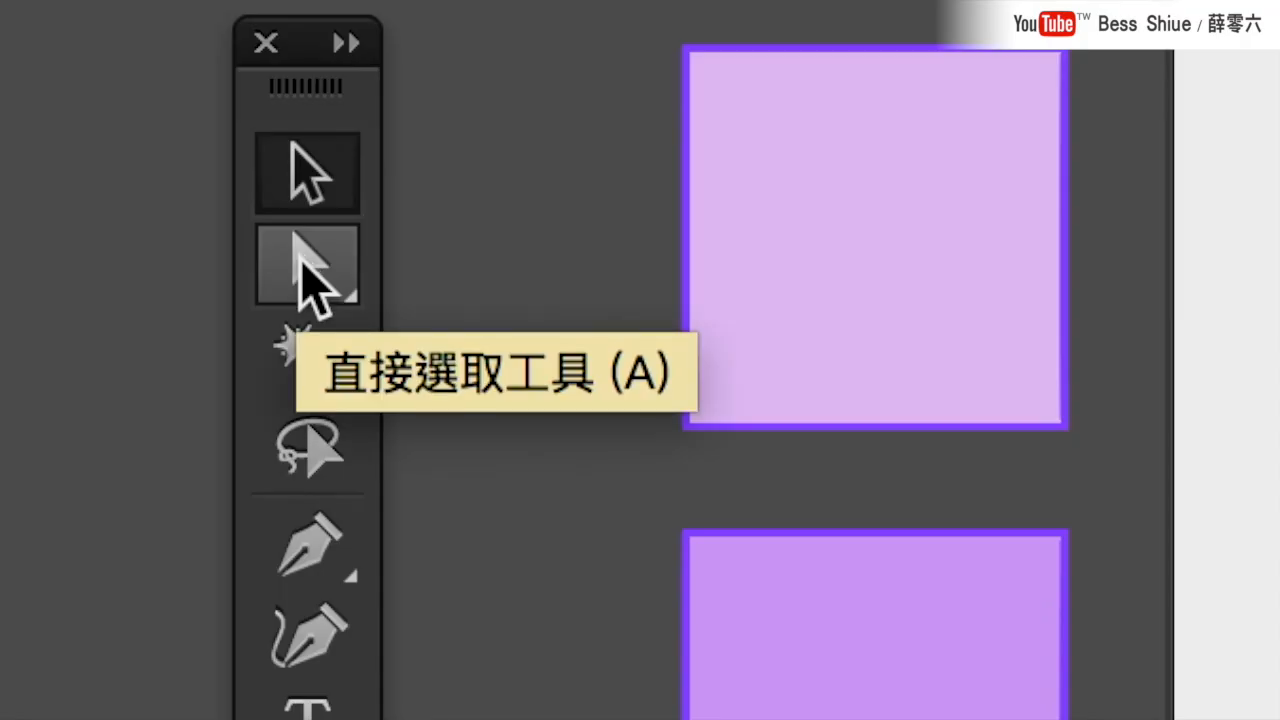
Shift the lowest panel's anchor points up and to the left so the middle panel becomes a slanted parallelogram.
left_click(312, 285)
left_click_drag(447, 327, 735, 592)
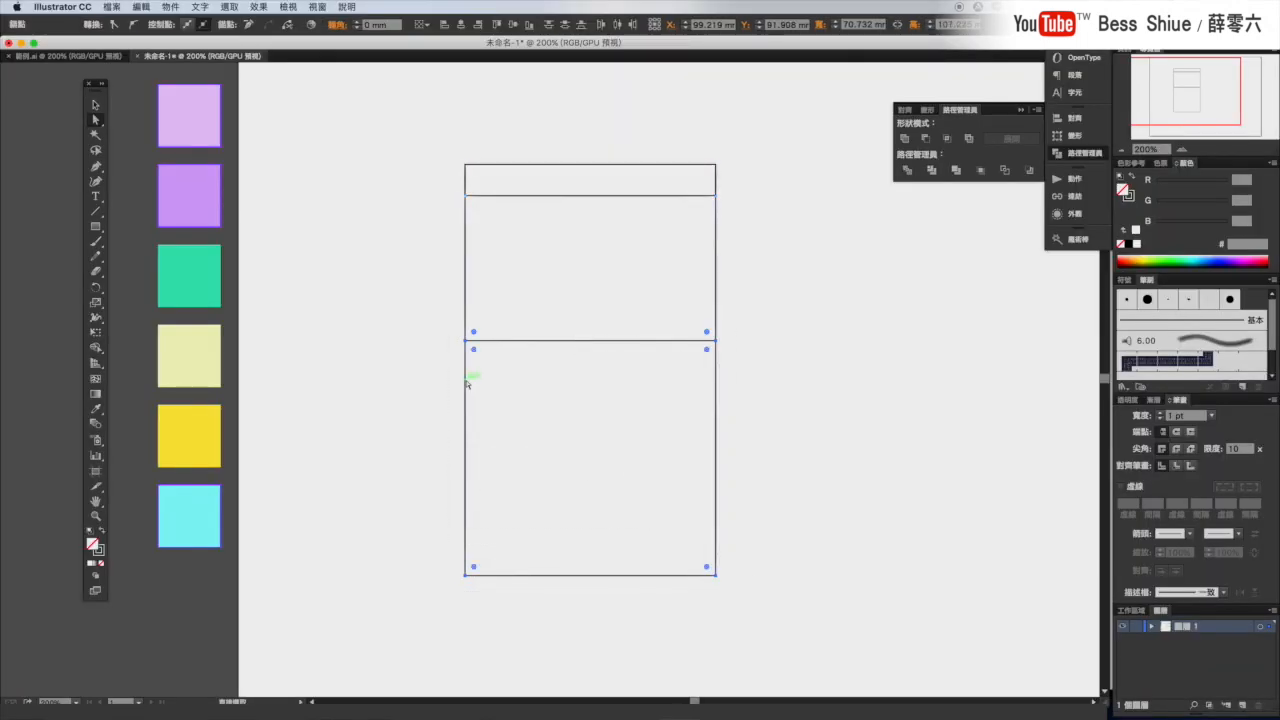
left_click_drag(466, 383, 390, 345)
left_click(667, 467)
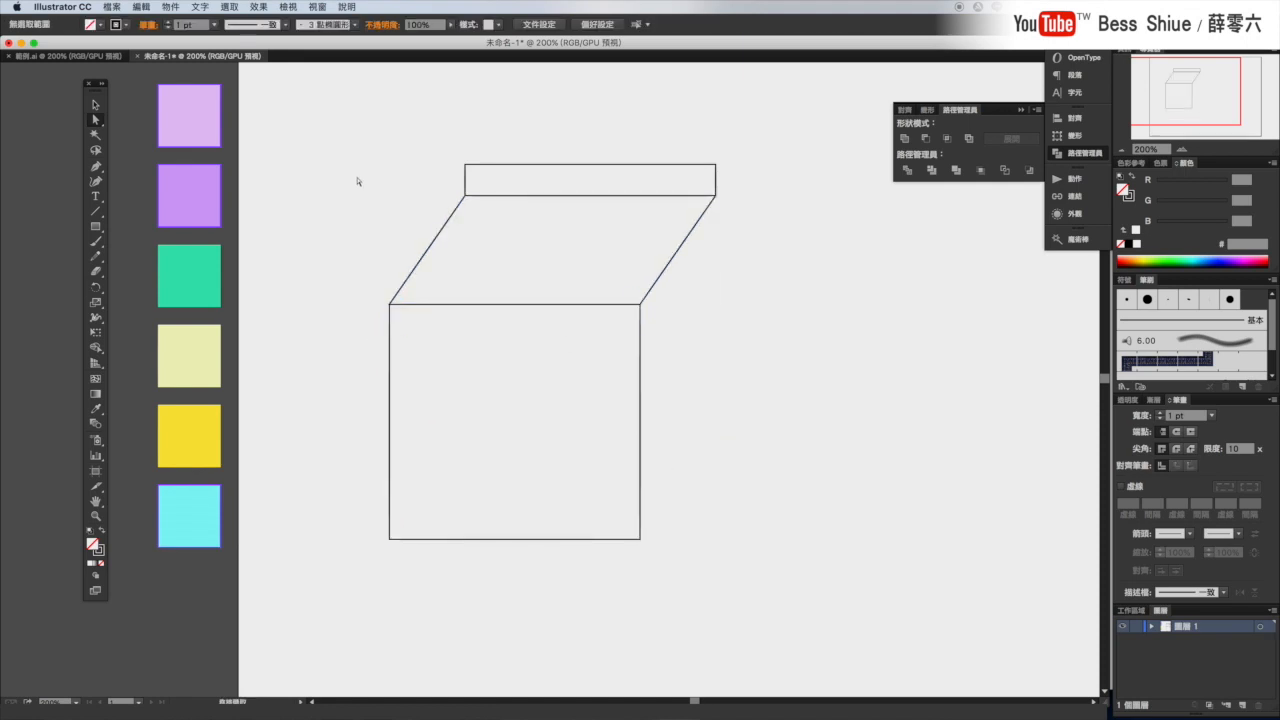
Narrow the whole carton outline horizontally to about 81 mm wide, keeping its left edge in place.
left_click(95, 104)
left_click(514, 170)
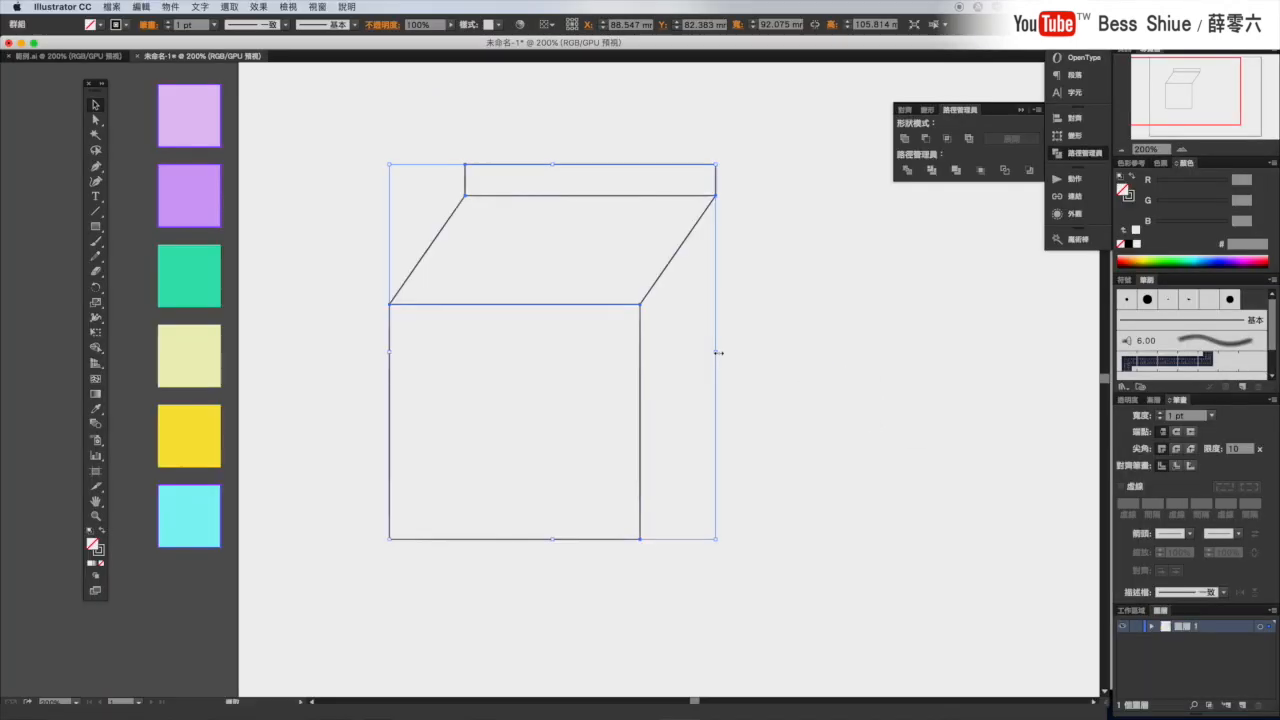
left_click_drag(816, 375, 546, 399)
left_click_drag(666, 355, 676, 352)
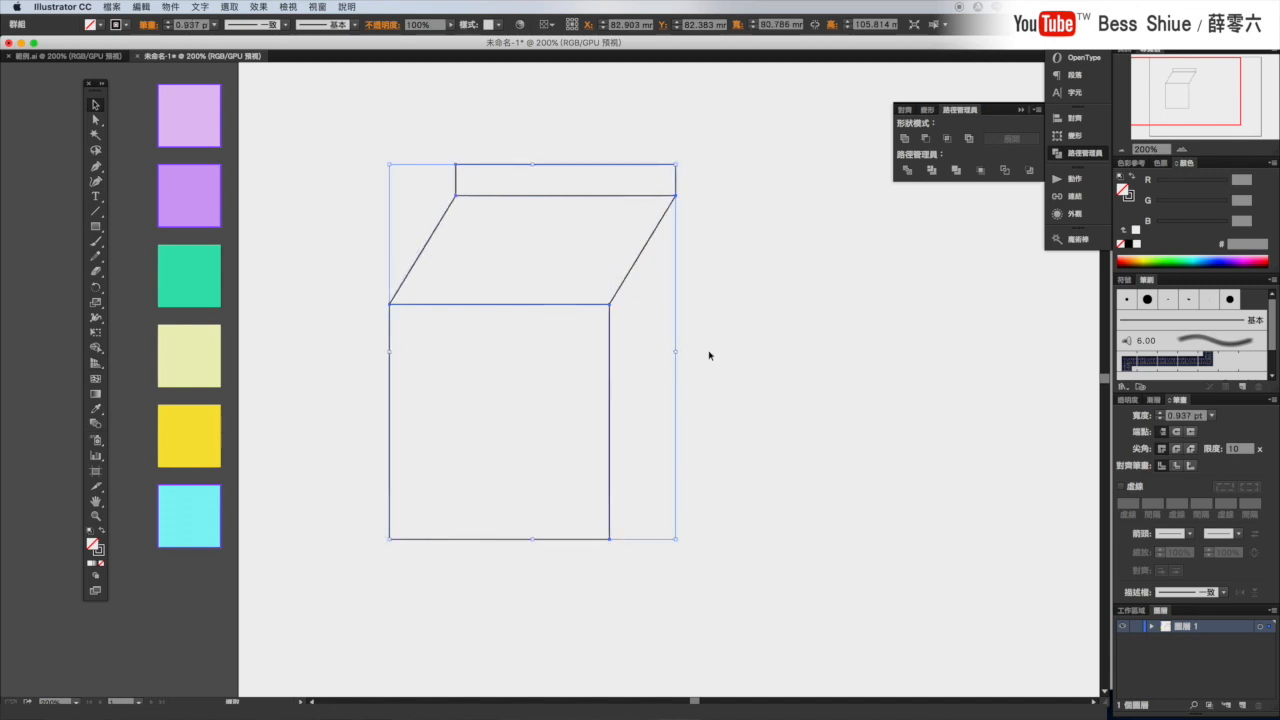
left_click(709, 355)
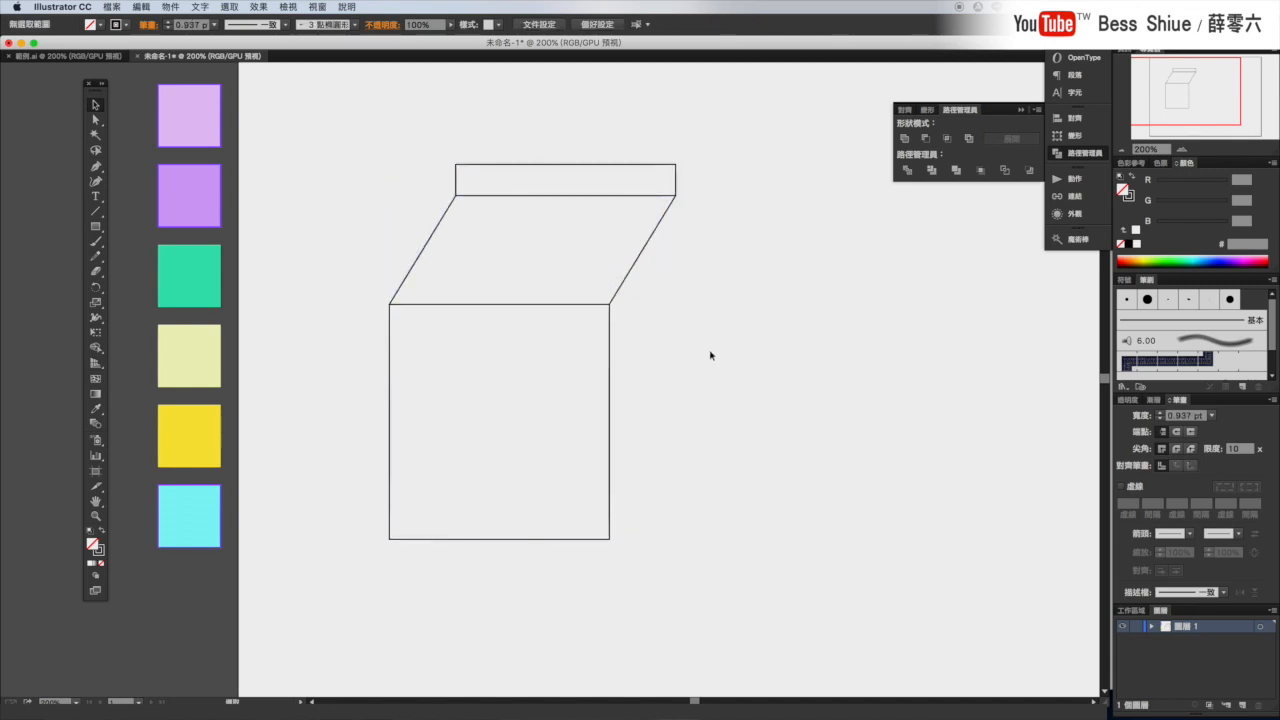
Round both upper corners of the carton's top flap using the live corner handles.
left_click(101, 126)
left_click_drag(446, 154, 450, 158)
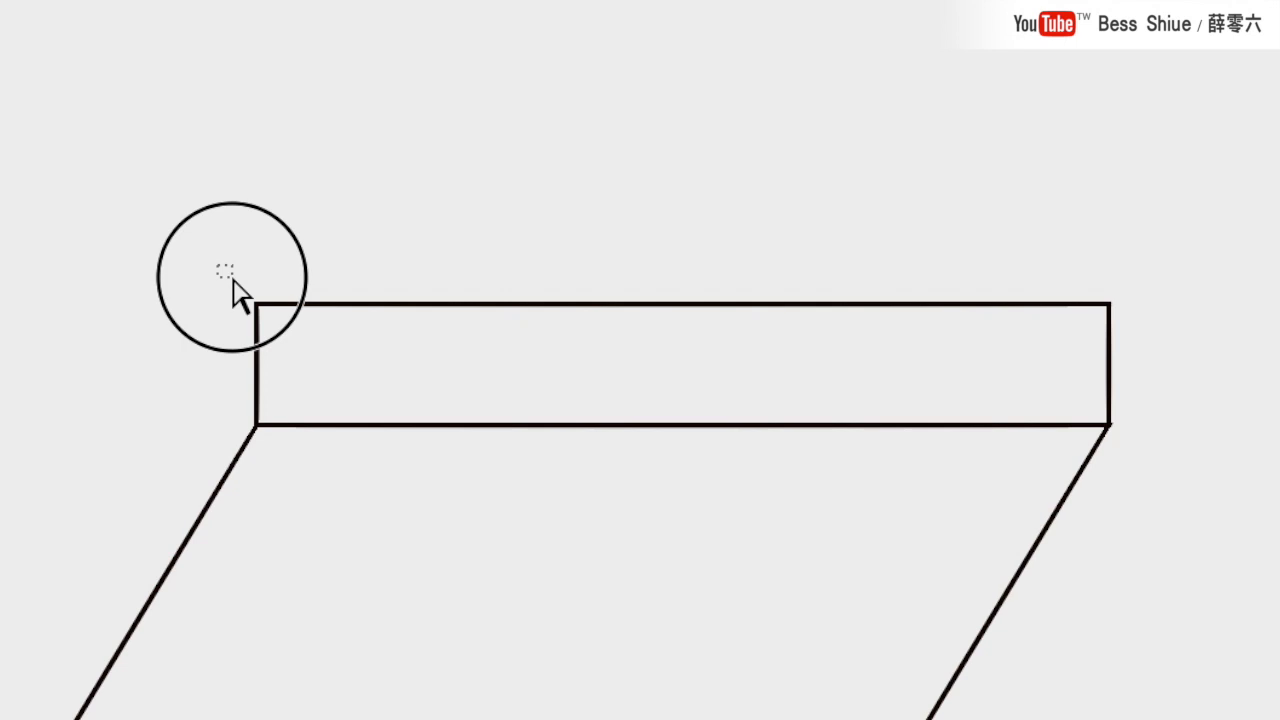
left_click_drag(232, 280, 1177, 362)
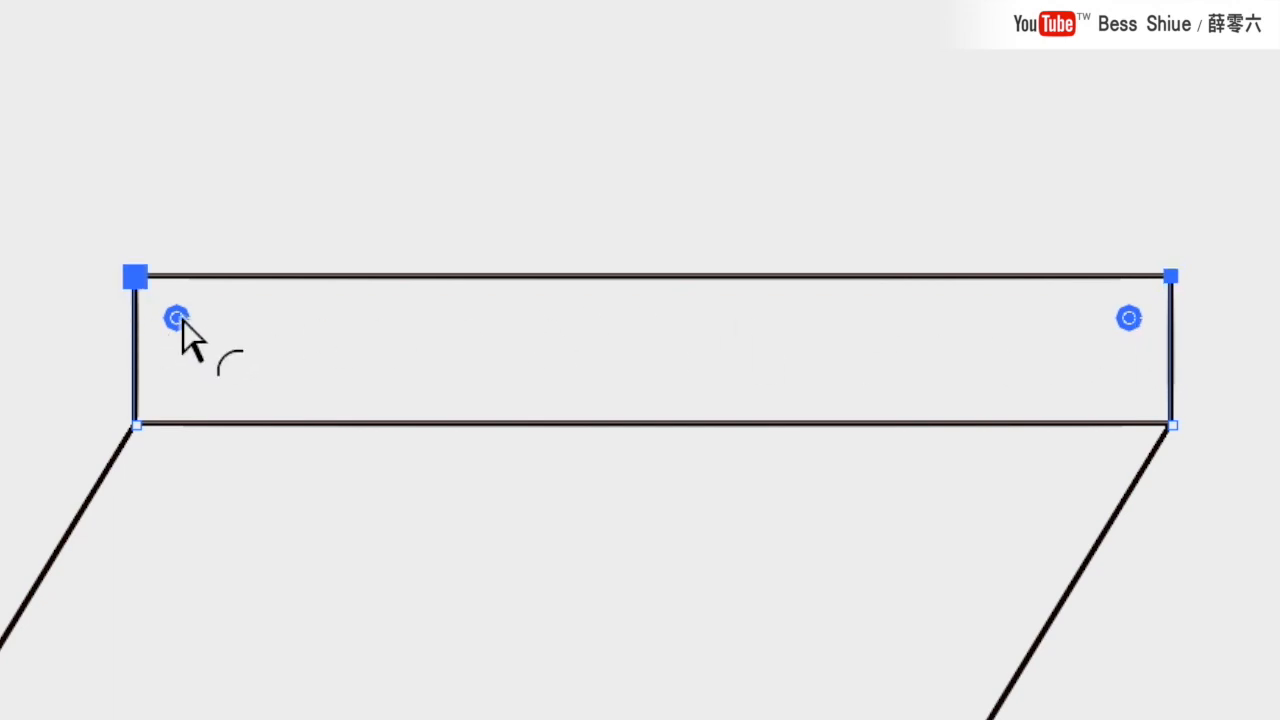
left_click_drag(182, 320, 209, 403)
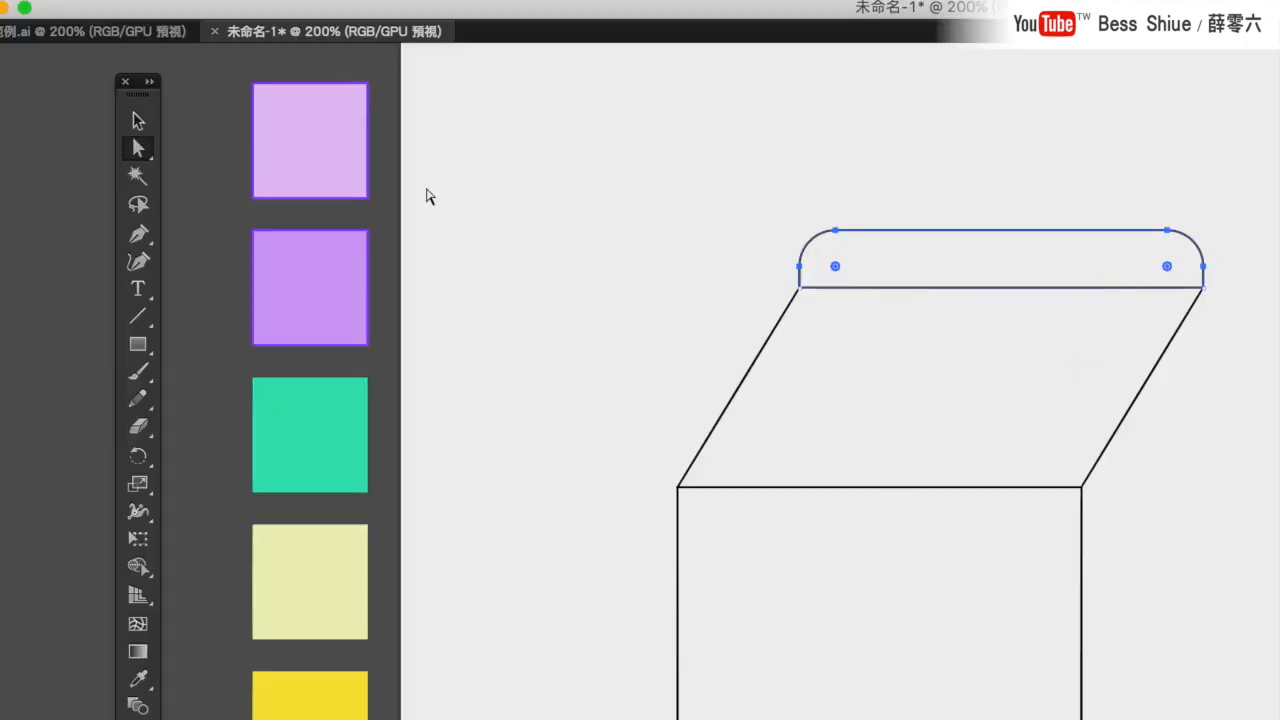
left_click(138, 121)
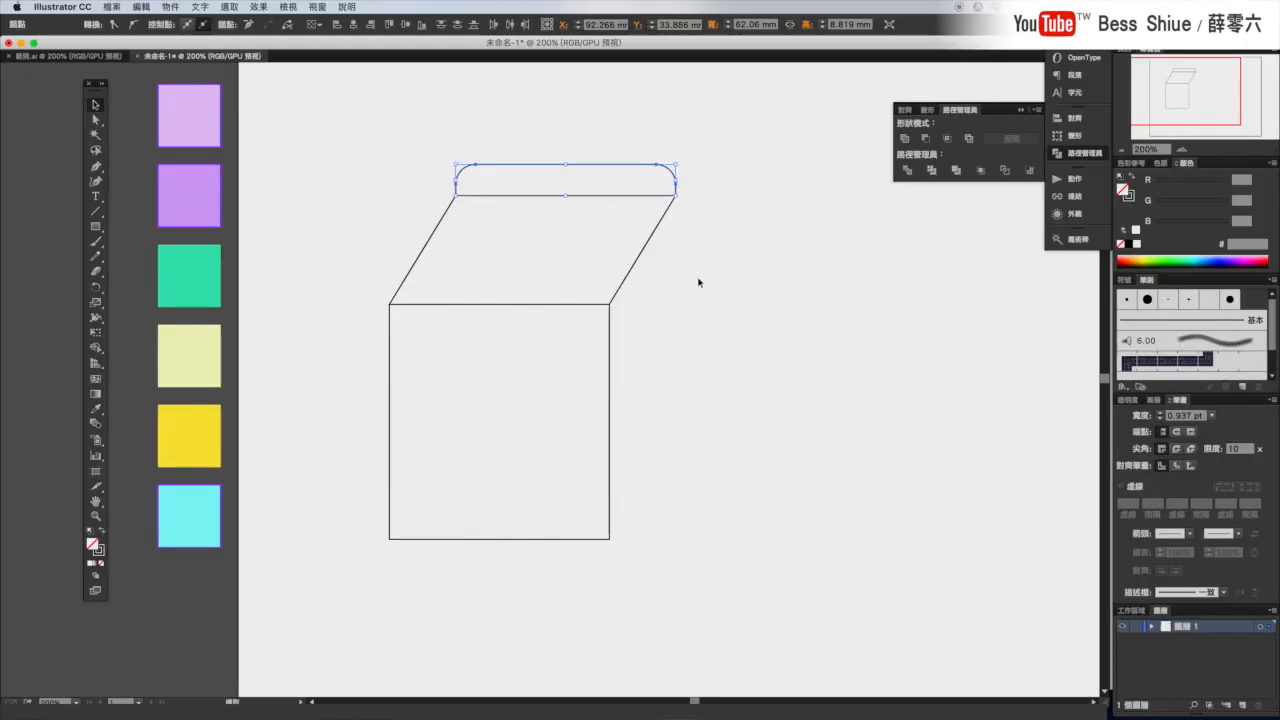
Duplicate the carton outline horizontally, placing the copy about 48 mm to the right of the original.
left_click(1242, 438)
left_click(1119, 429)
left_click(631, 272)
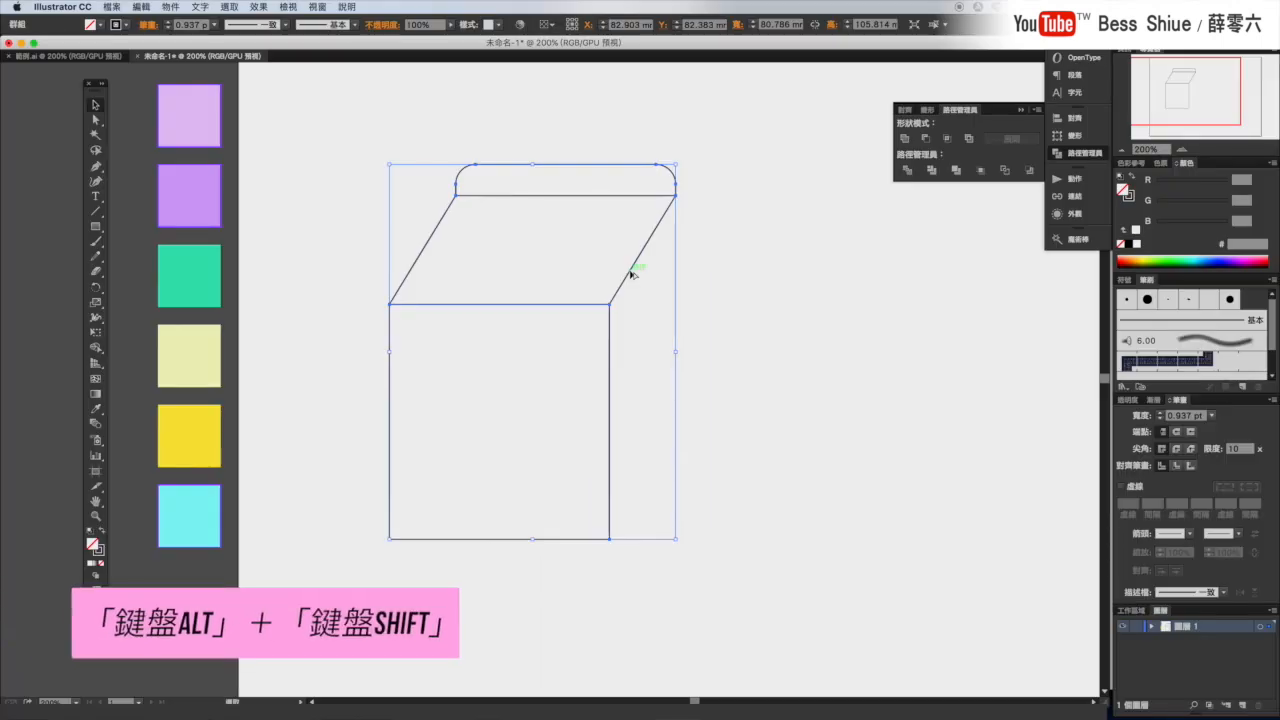
left_click_drag(631, 273, 799, 273)
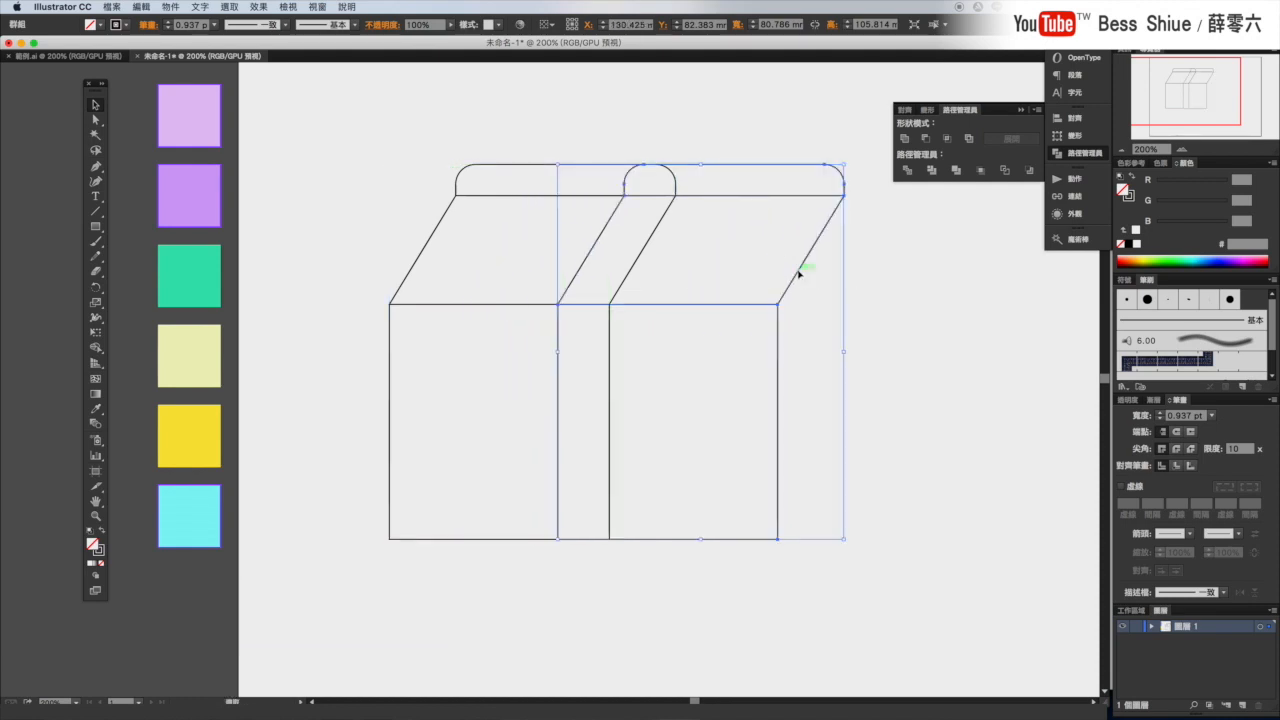
Reflect the duplicated carton outline across the vertical axis.
right_click(799, 273)
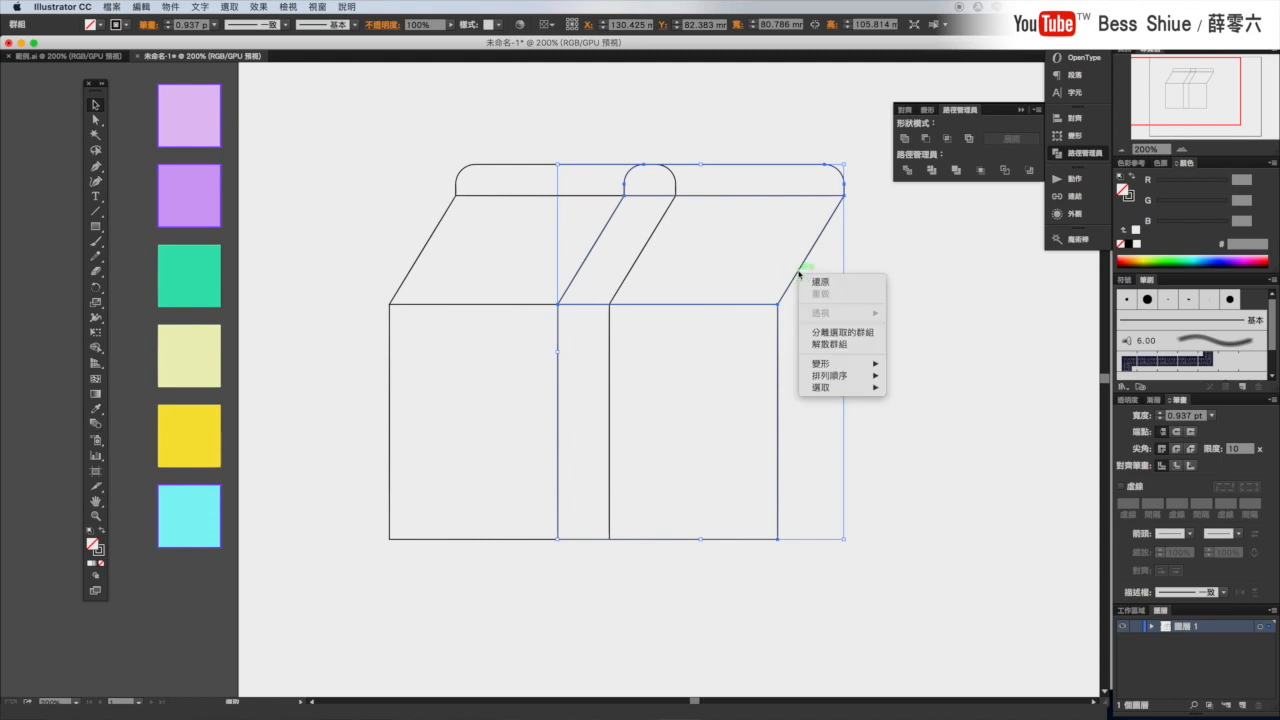
mouse_move(852, 371)
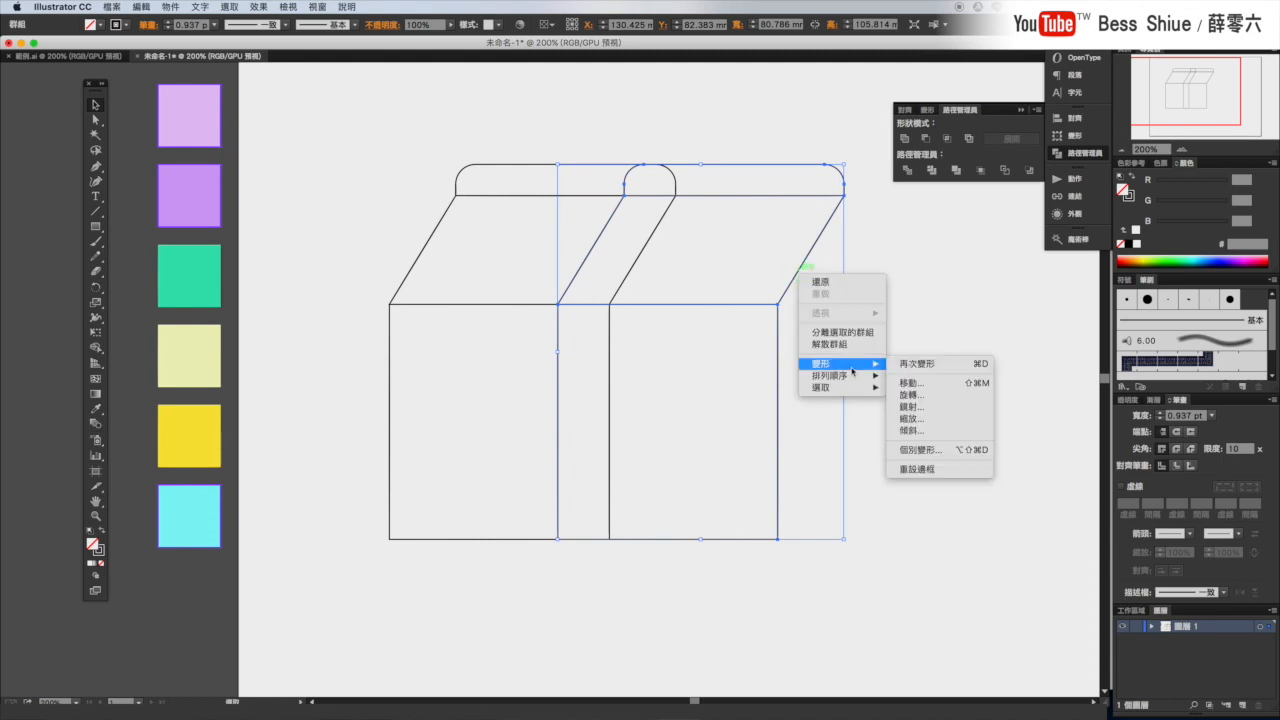
left_click(934, 409)
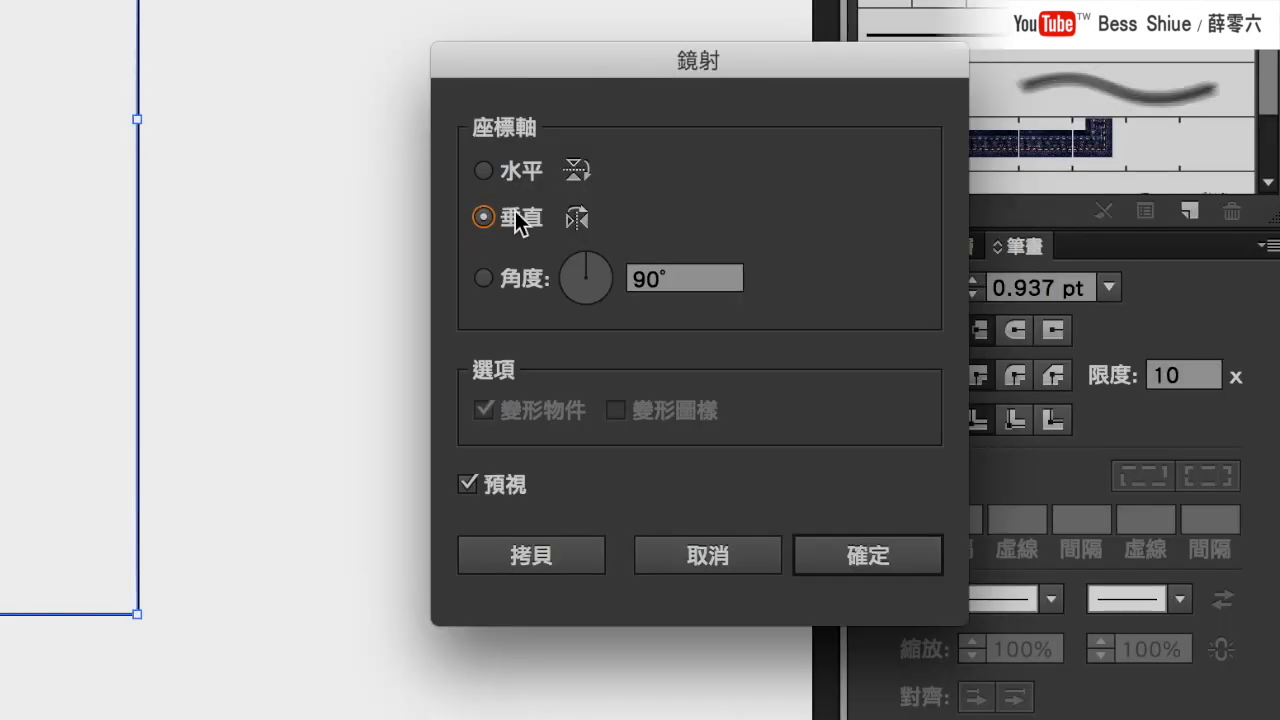
left_click(848, 552)
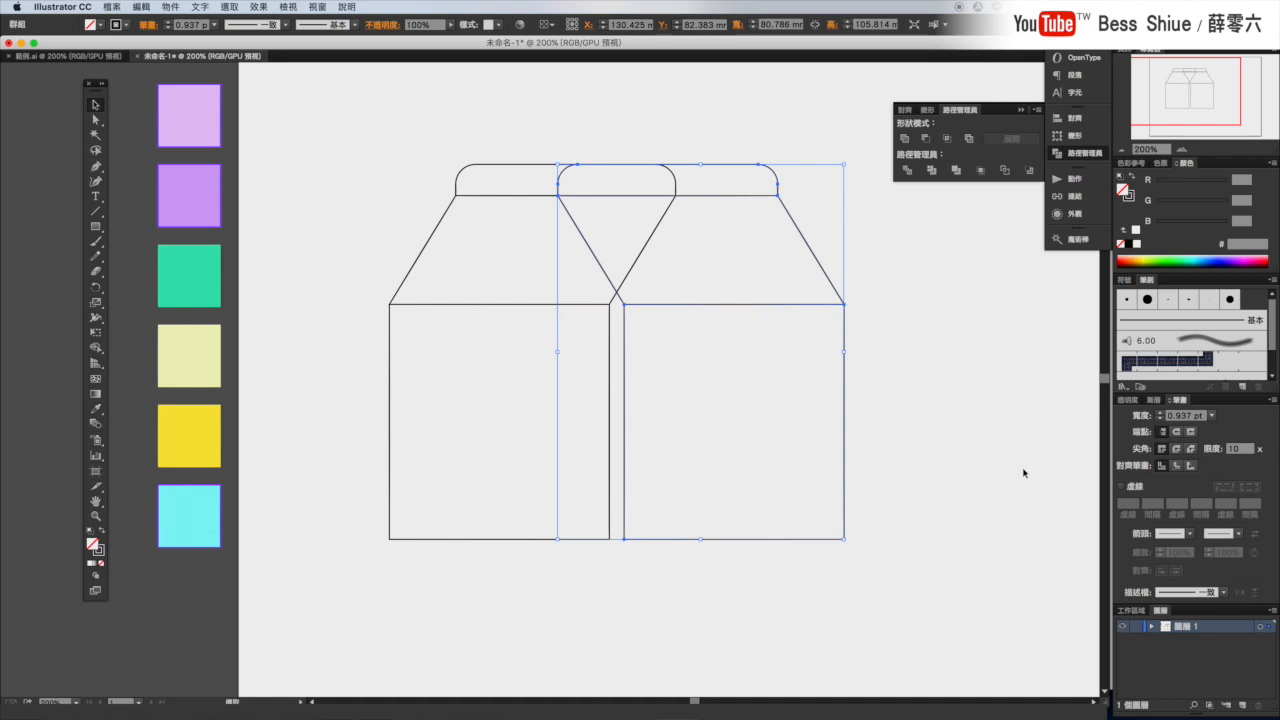
Apply the darker purple swatch's fill (#DAA9FD) and stroke to the mirrored outline with the Eyedropper.
left_click(96, 410)
left_click(216, 188)
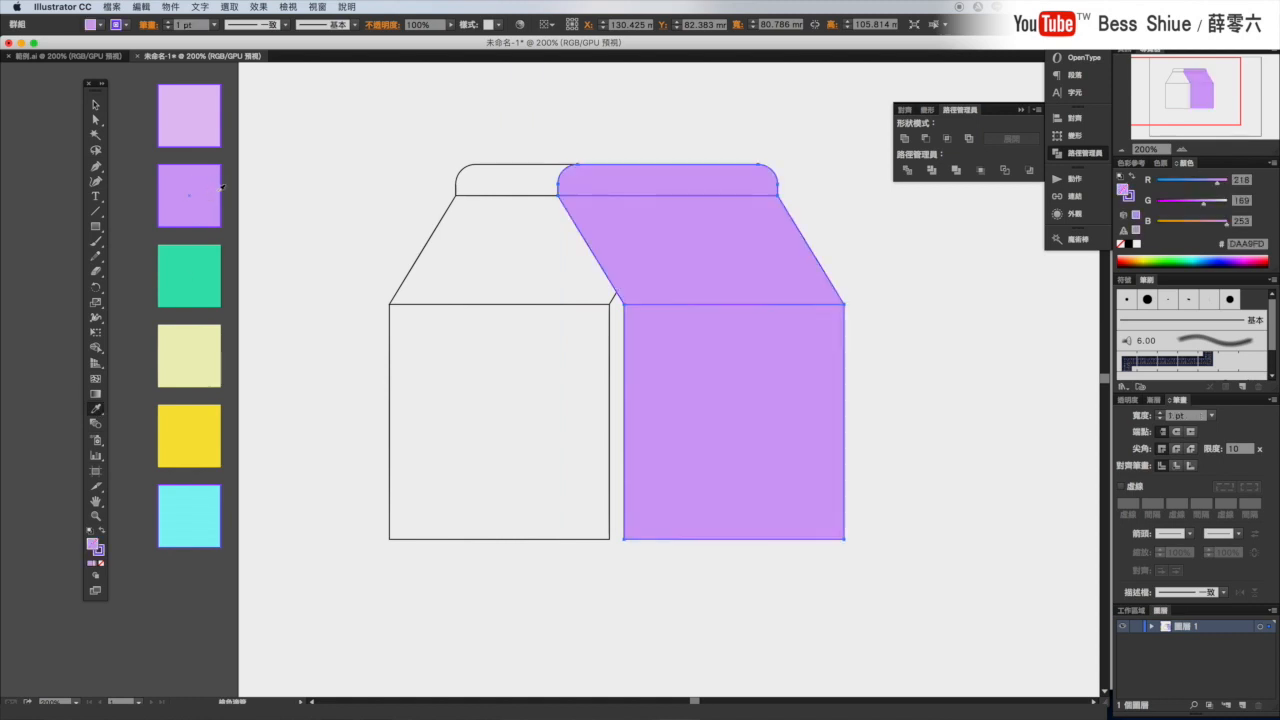
left_click(366, 163)
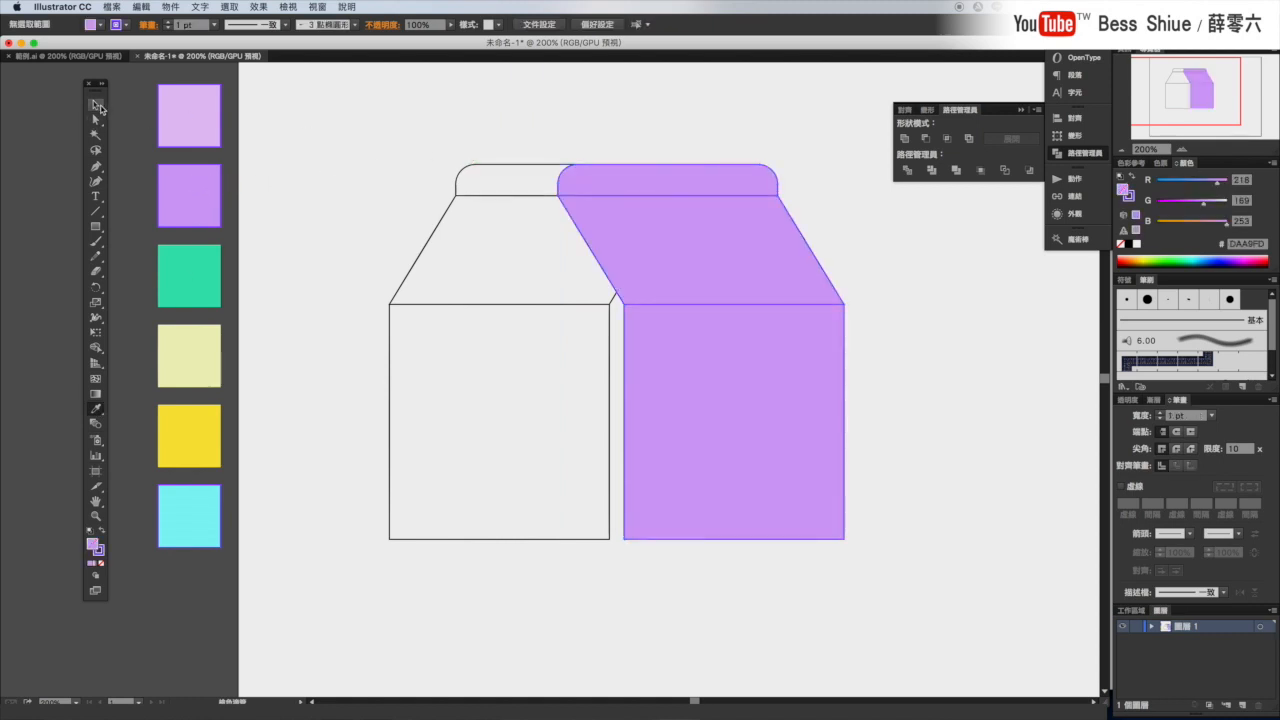
Apply the light purple swatch's fill (#EDCBFD) and violet stroke to the original carton outline with the Eyedropper.
left_click(96, 104)
left_click(467, 164)
key("i")
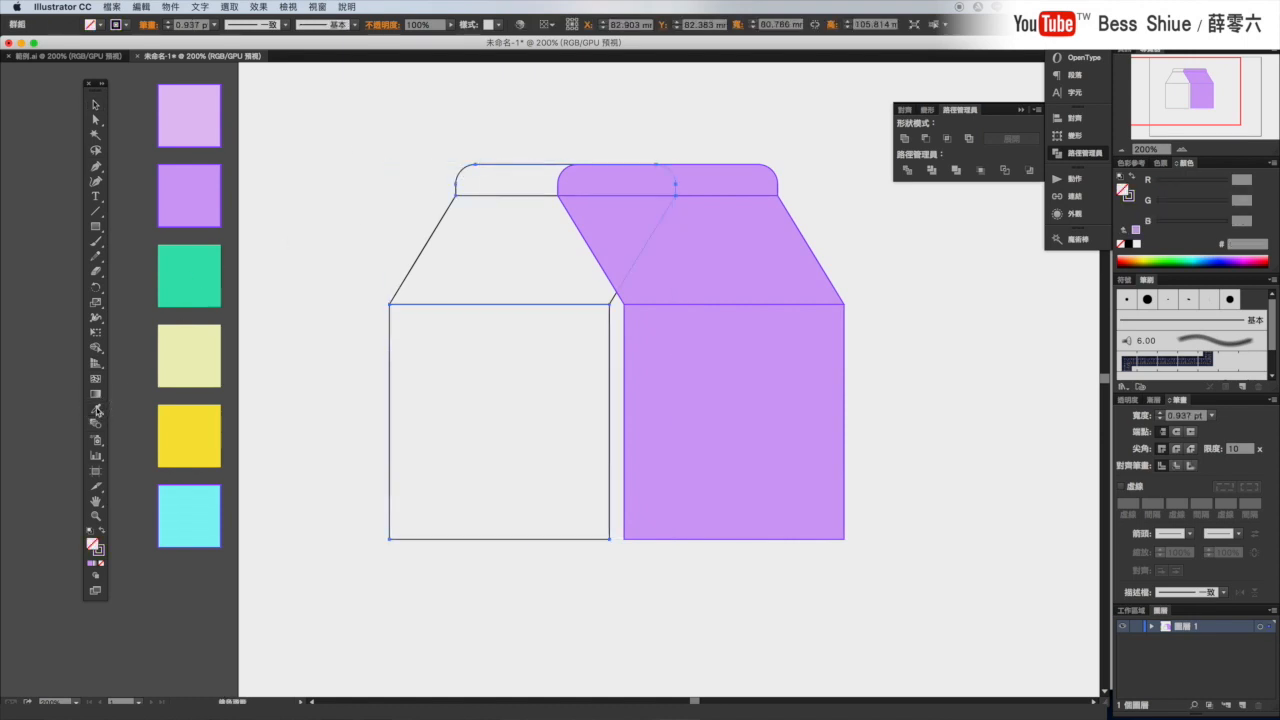
left_click(191, 107)
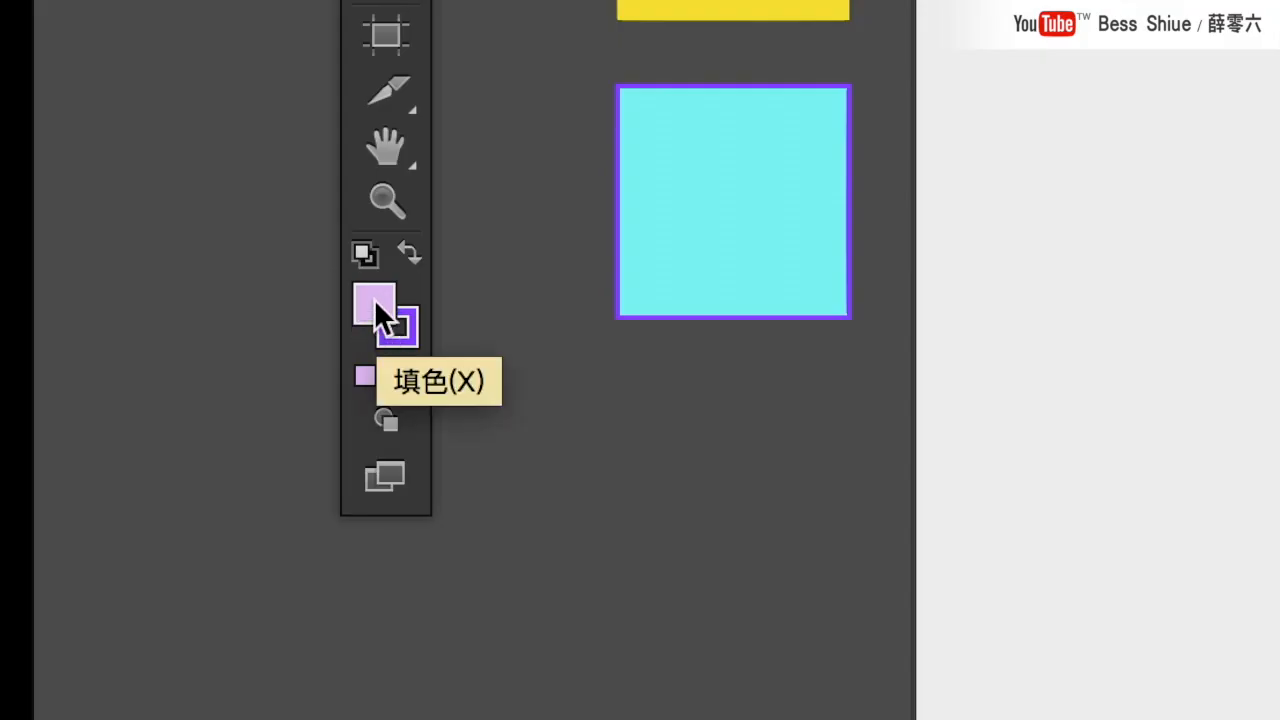
Inspect the light purple outline's fill and stroke colours in the Color Picker and try adjusting the stroke's red value.
double_click(374, 299)
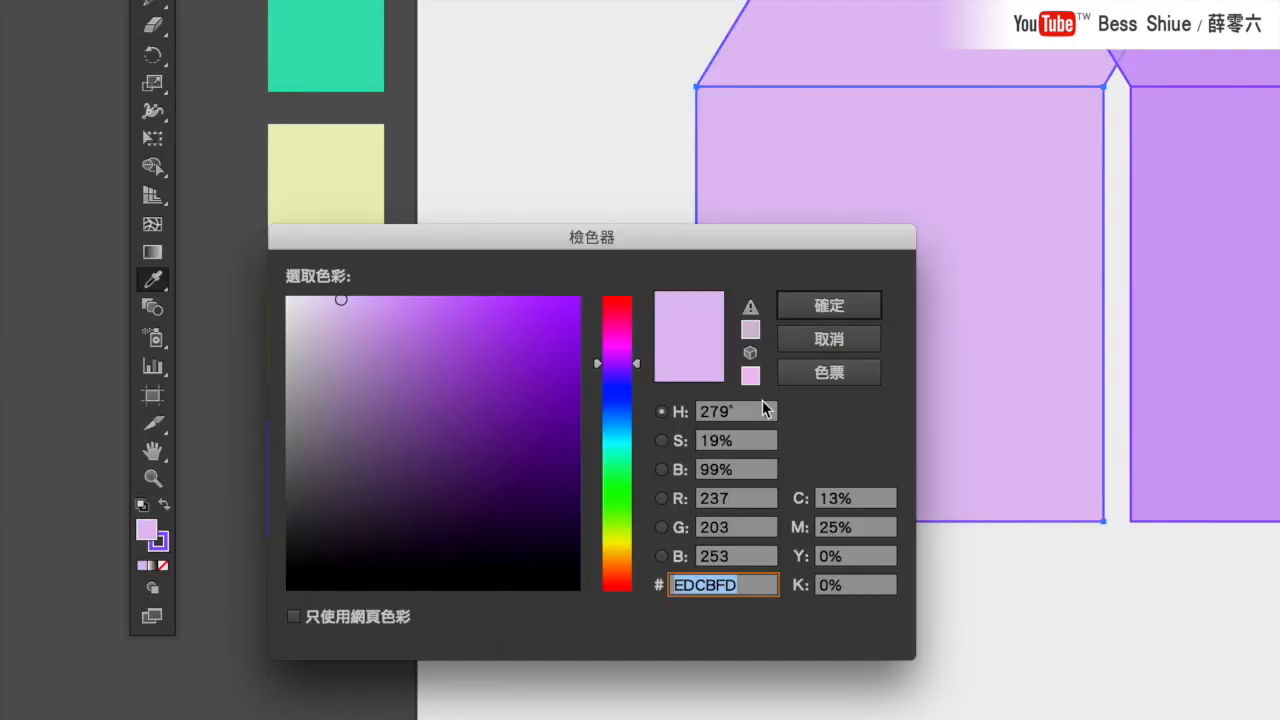
left_click(834, 342)
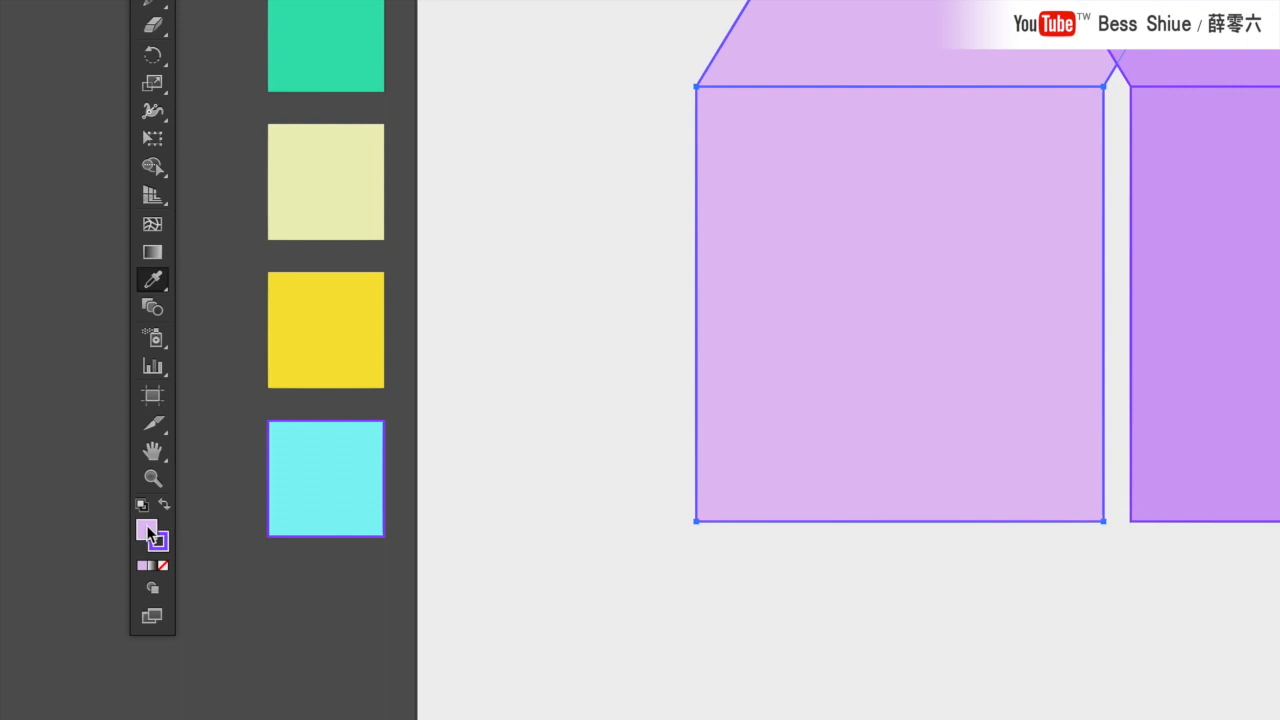
left_click(164, 550)
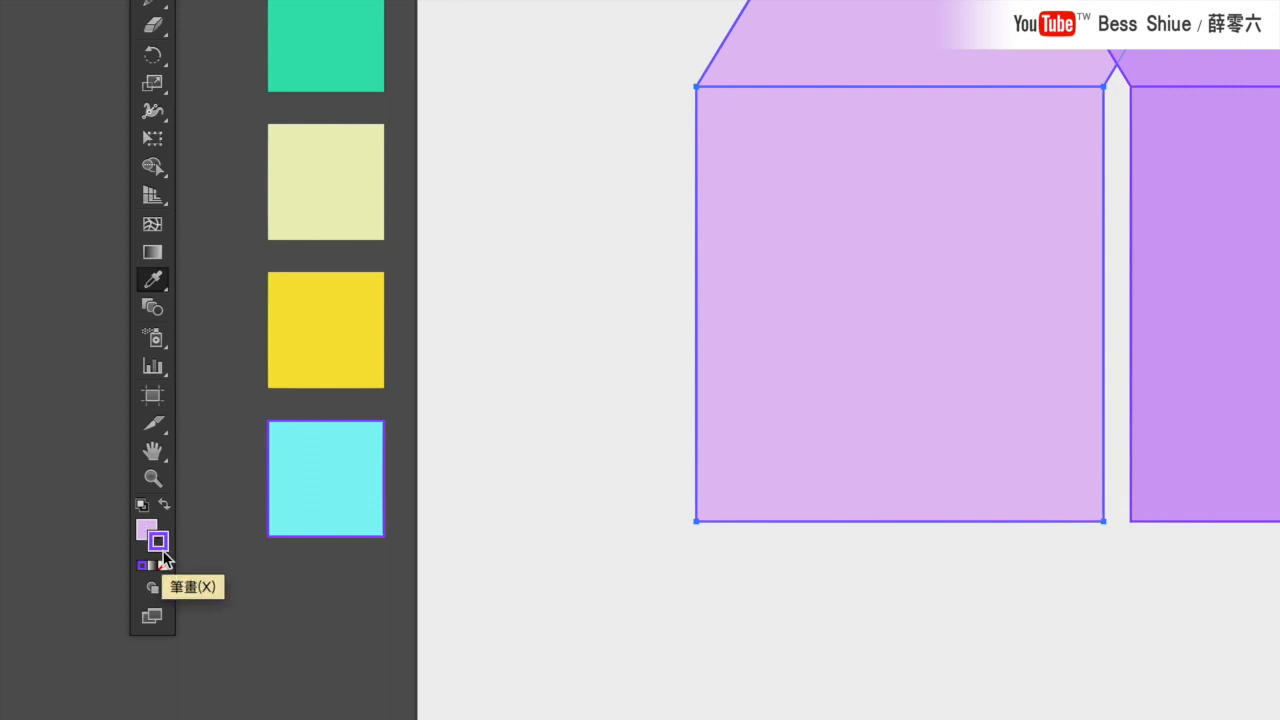
double_click(160, 545)
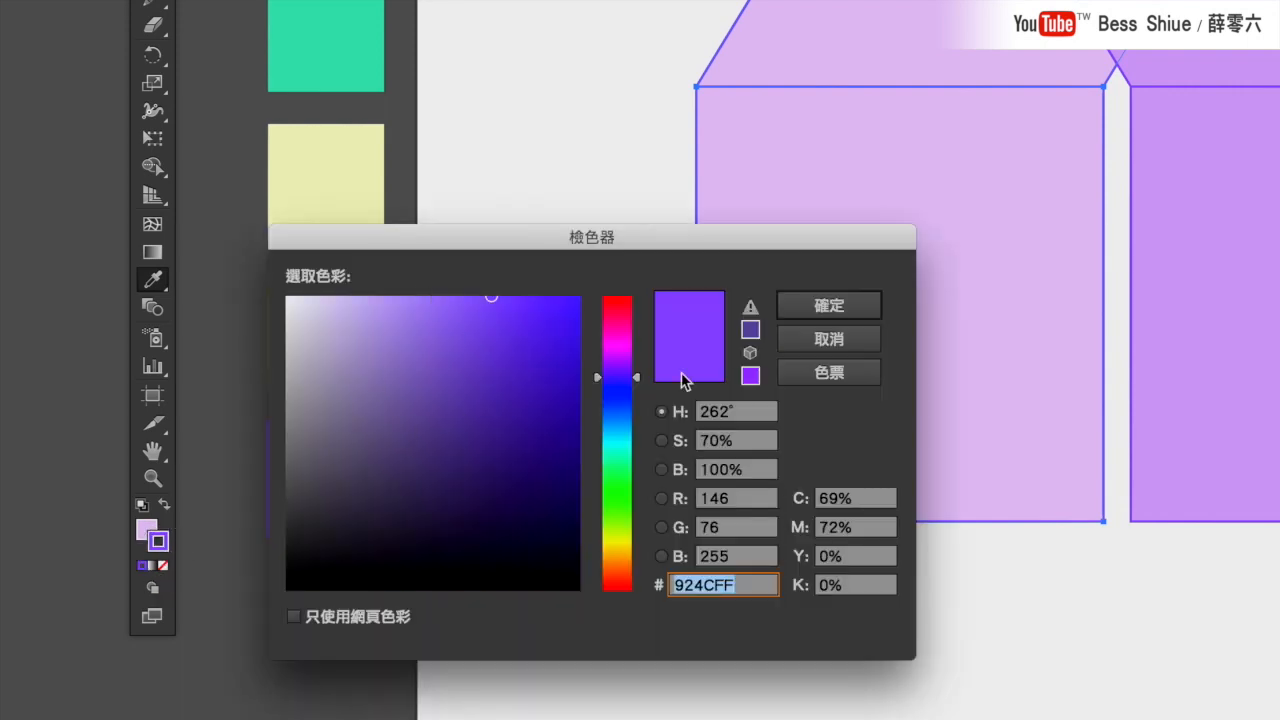
left_click(790, 350)
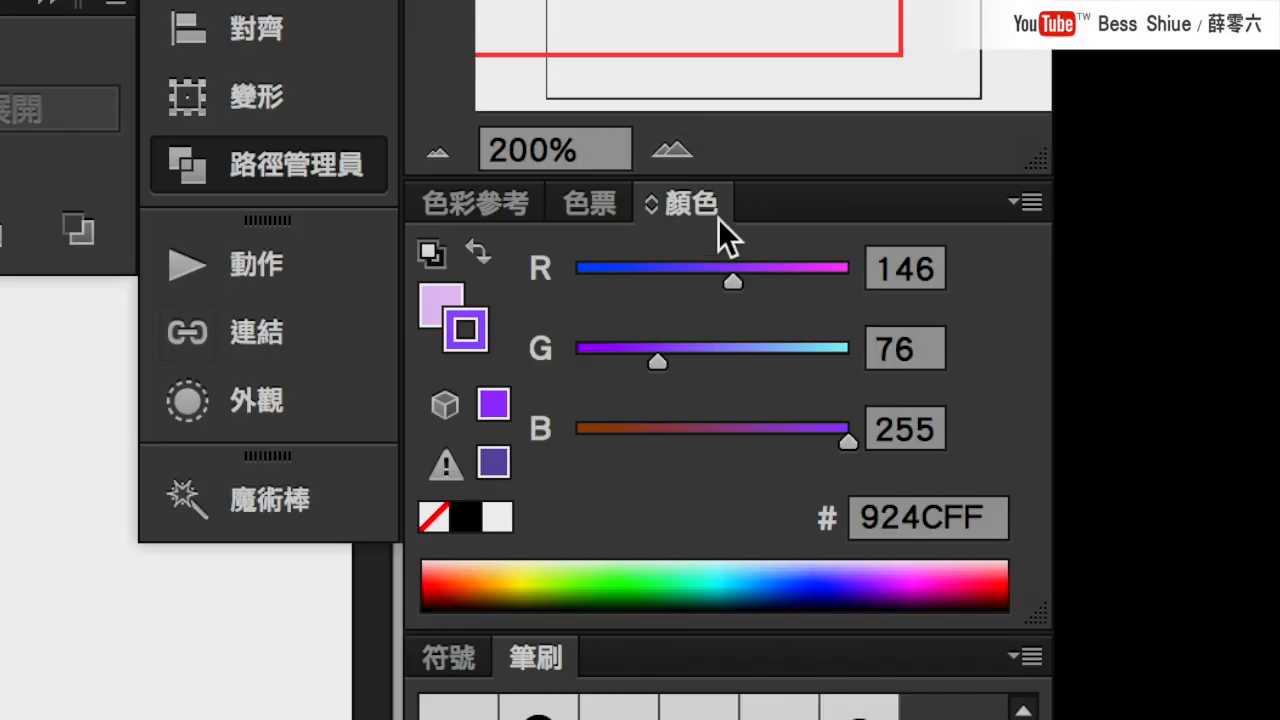
left_click_drag(733, 275, 801, 294)
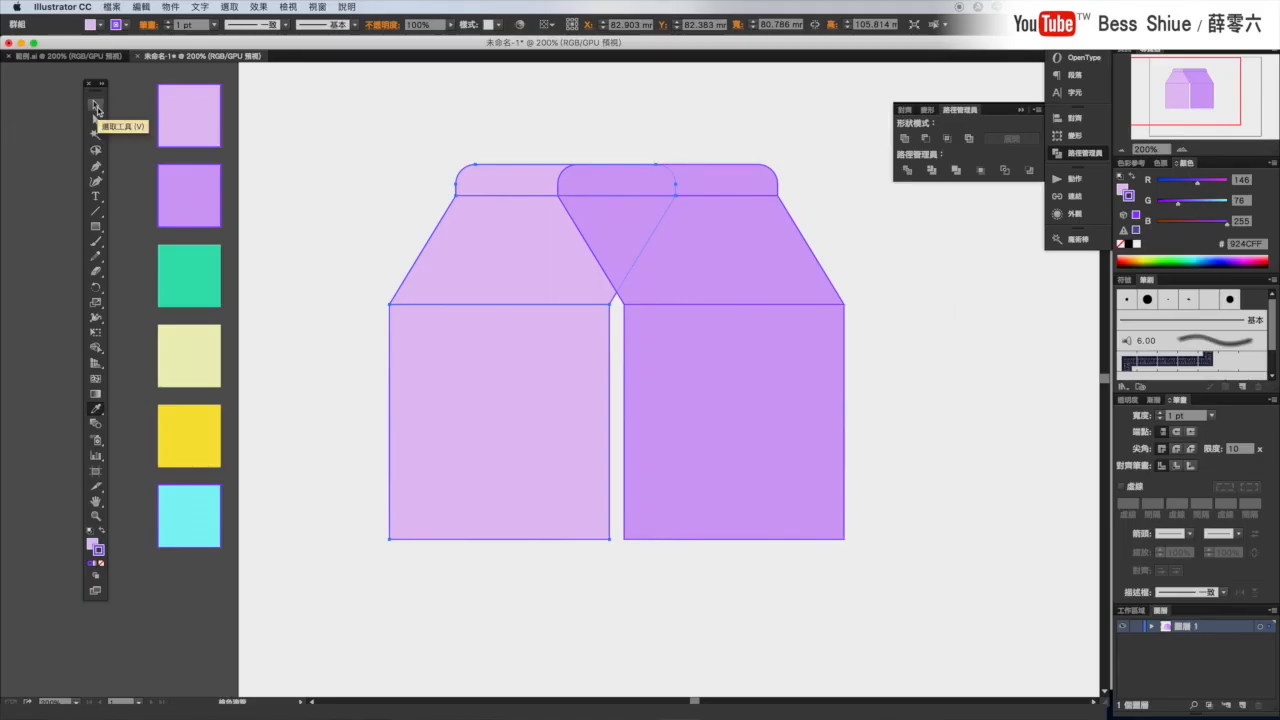
Bring the light purple carton outline to the front of the darker mirrored outline.
left_click(96, 106)
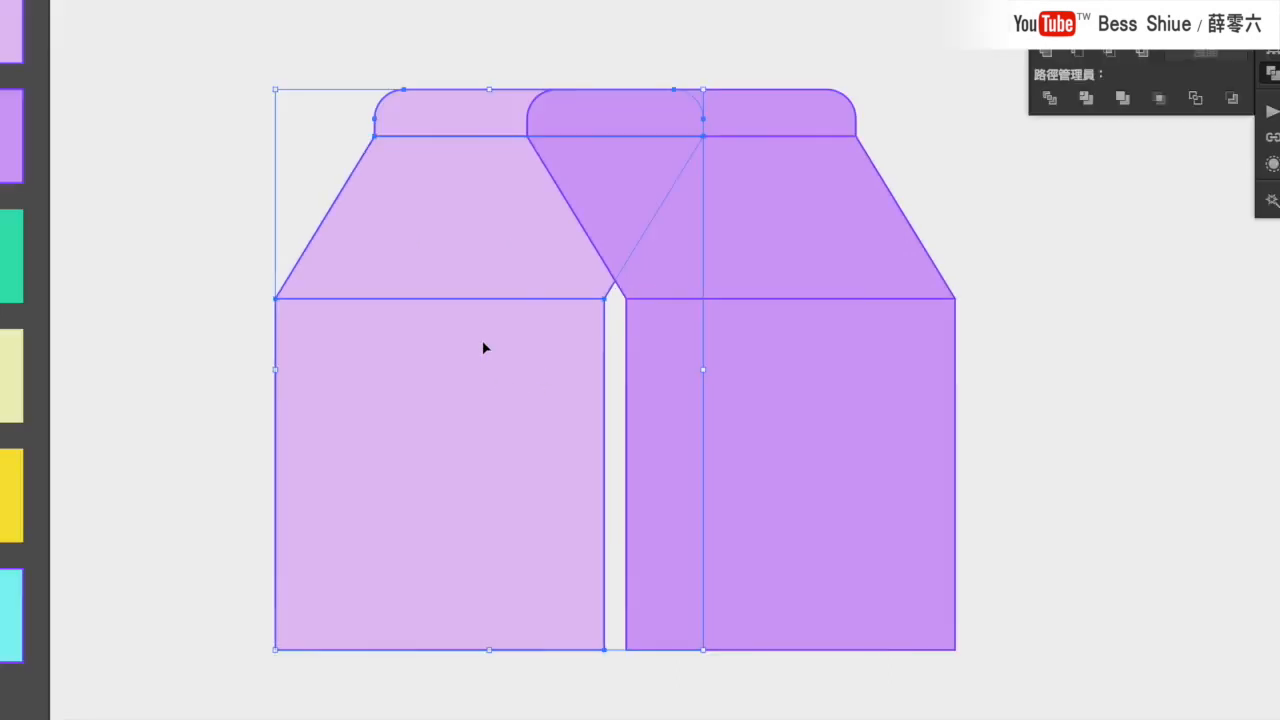
right_click(483, 347)
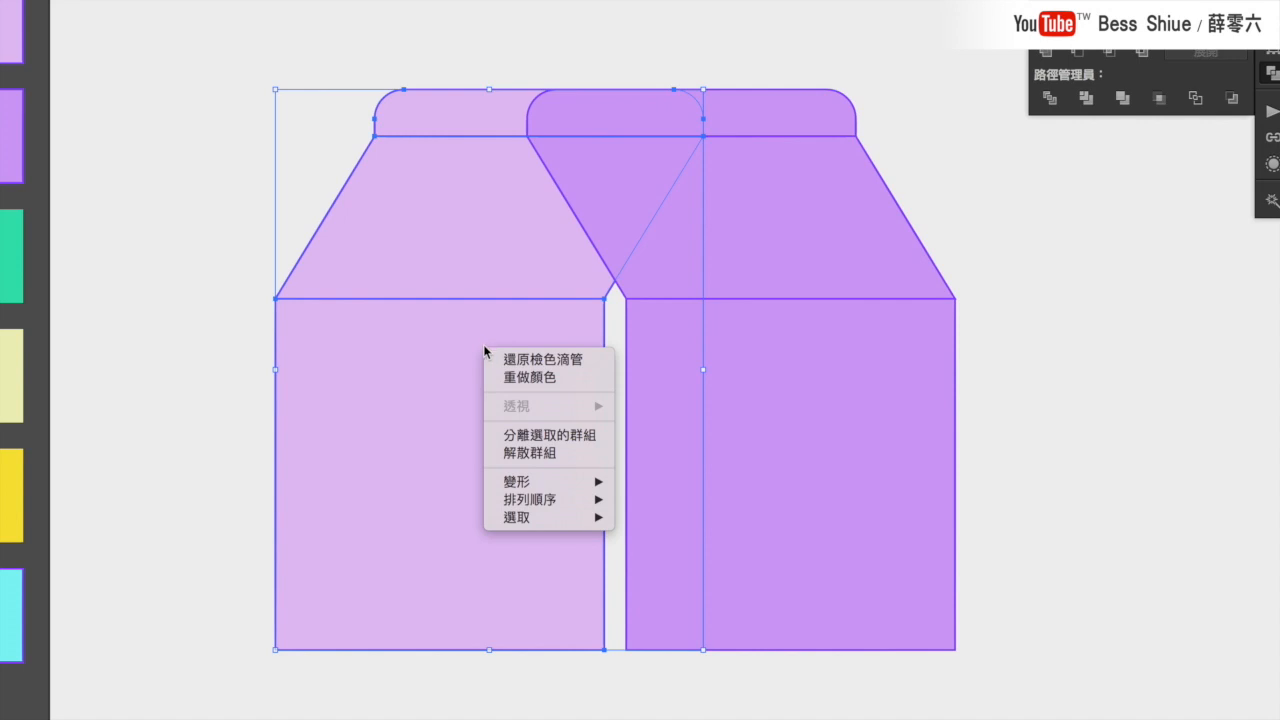
mouse_move(556, 503)
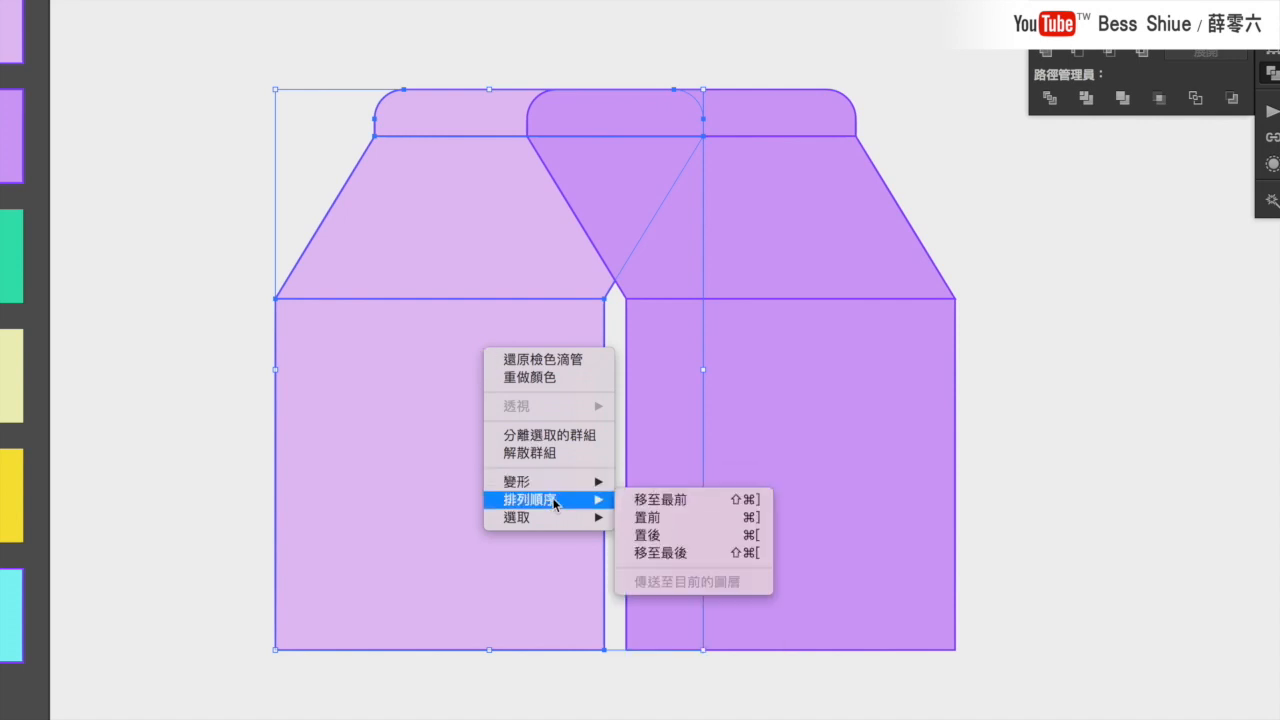
left_click(666, 500)
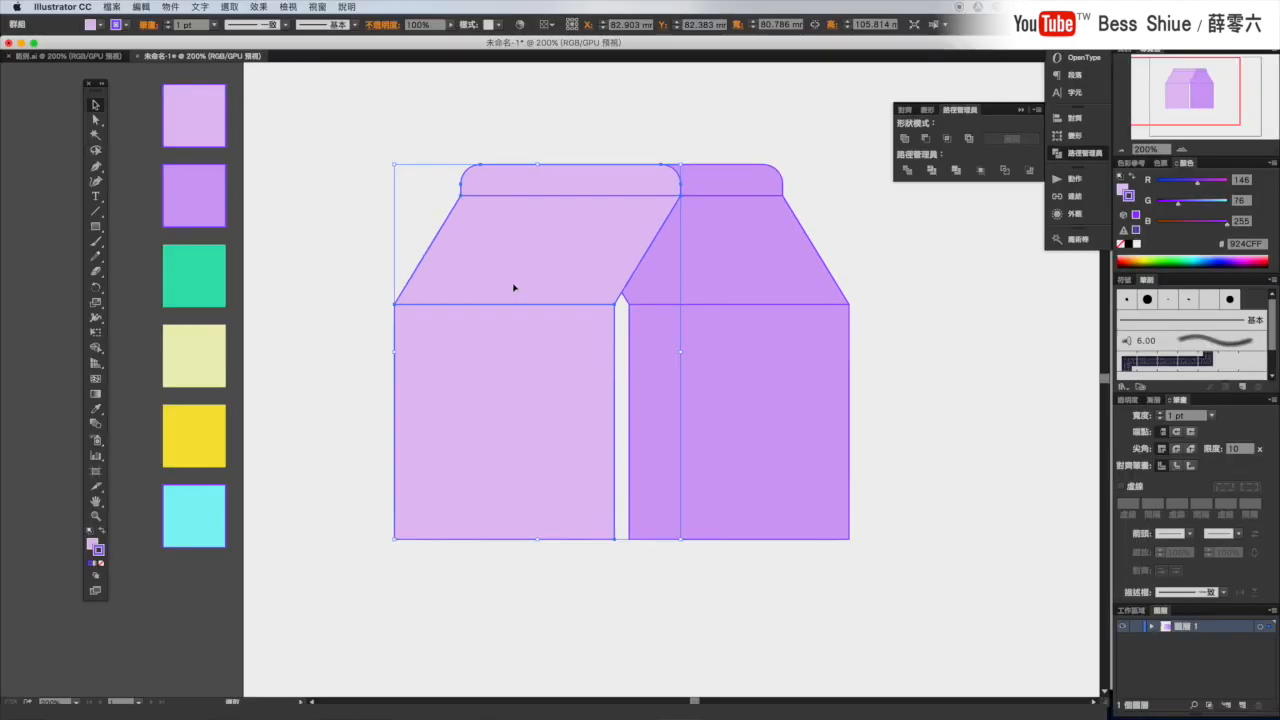
Move the light purple outline horizontally about 29 mm over the darker one so their top flaps coincide and the side panel remains exposed.
left_click_drag(513, 288, 614, 289)
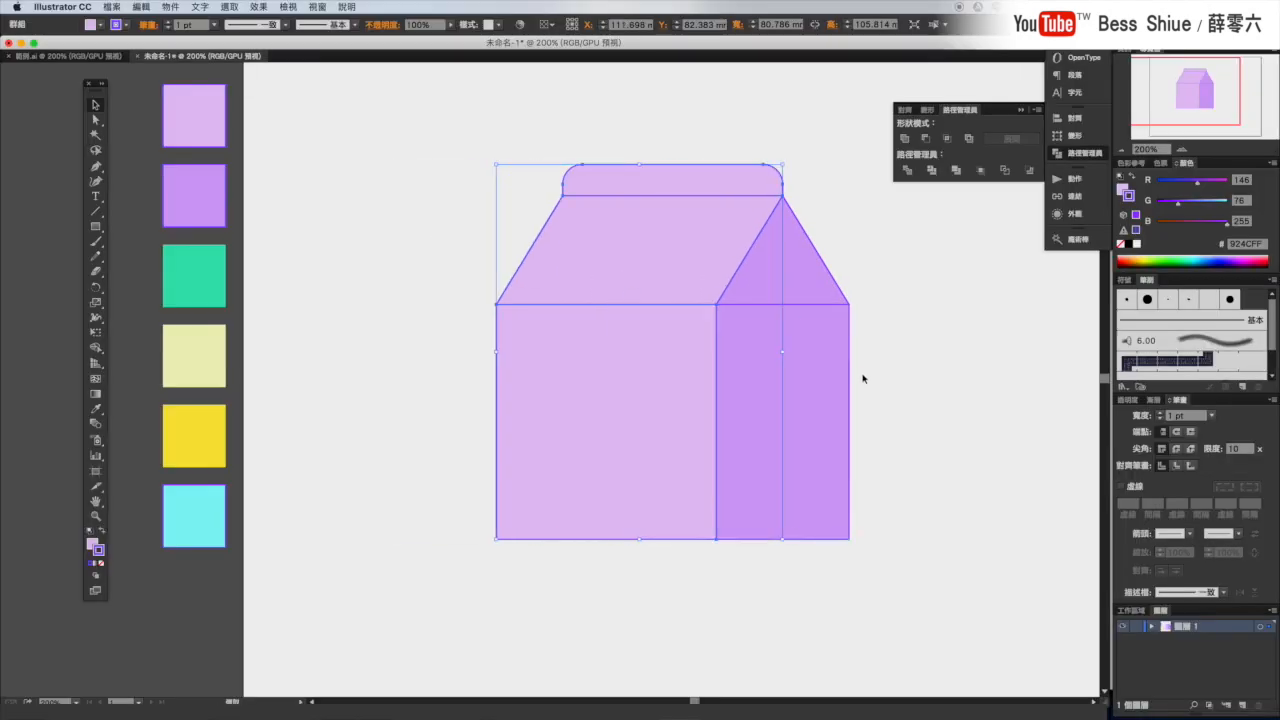
left_click(872, 406)
left_click_drag(874, 406, 794, 400)
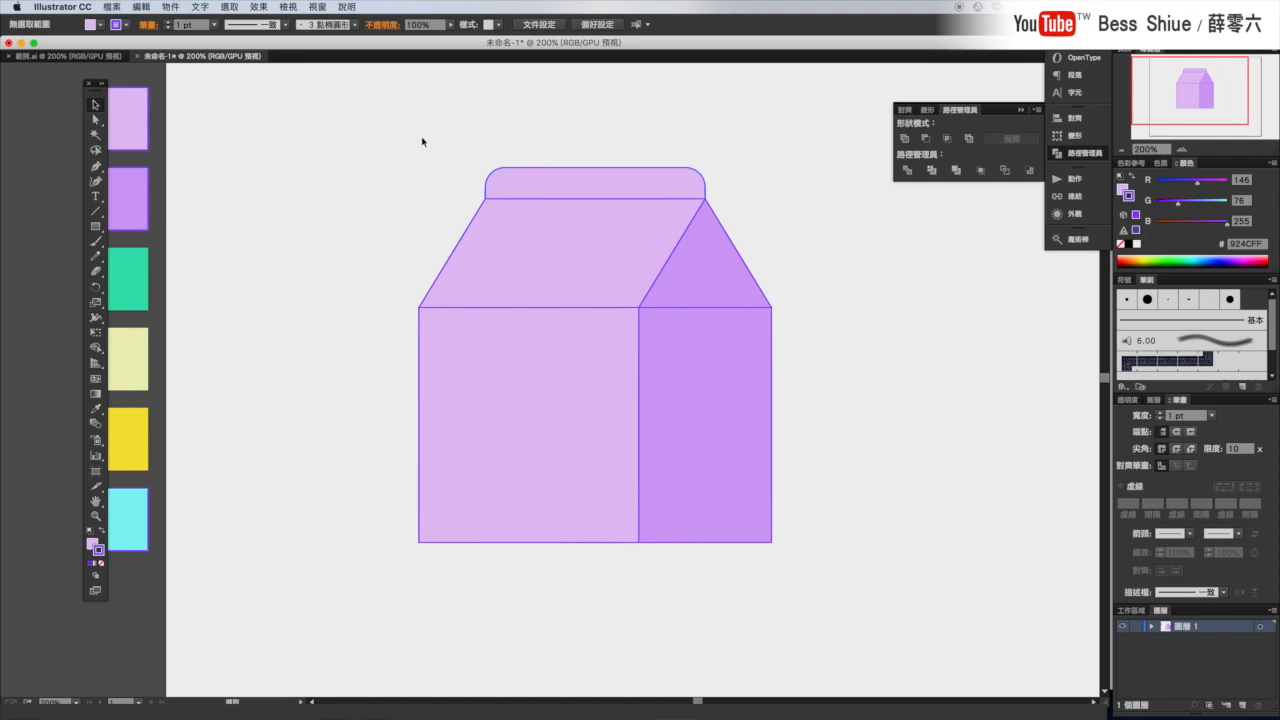
Apply the 3 pt oval brush (3 點橢圓形) to the strokes of both carton outlines.
left_click_drag(378, 131, 825, 614)
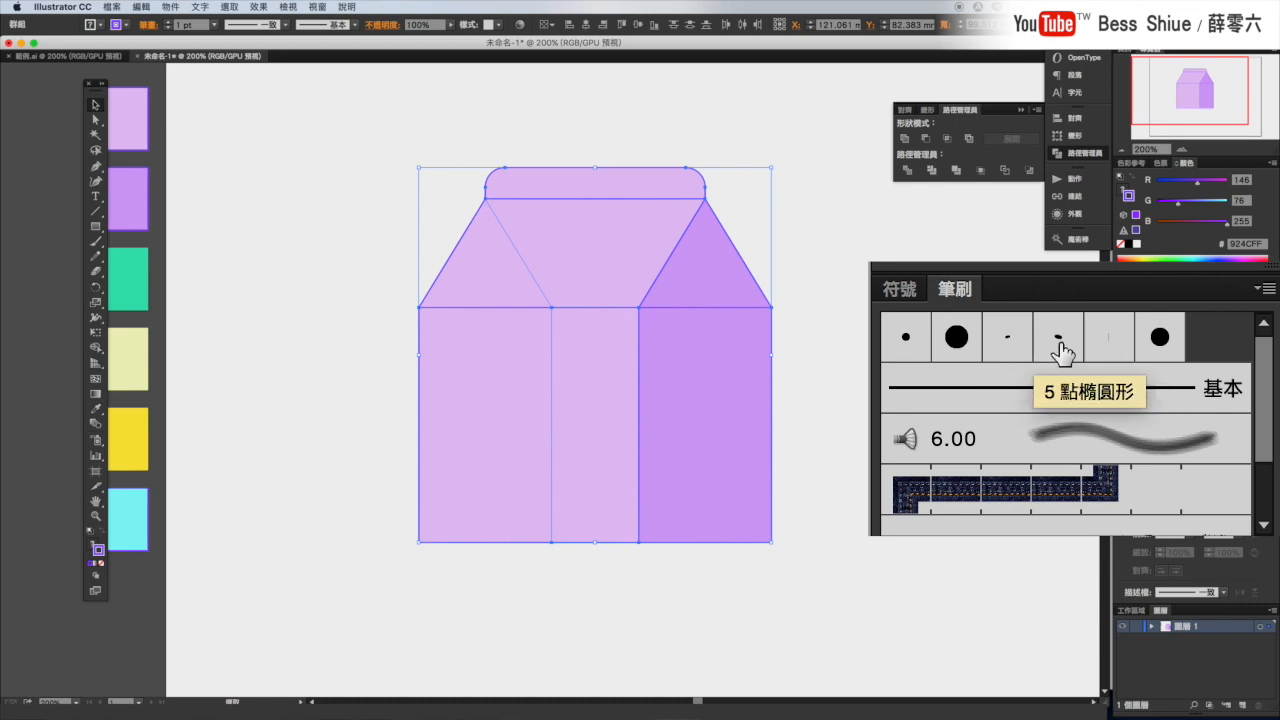
left_click(1016, 352)
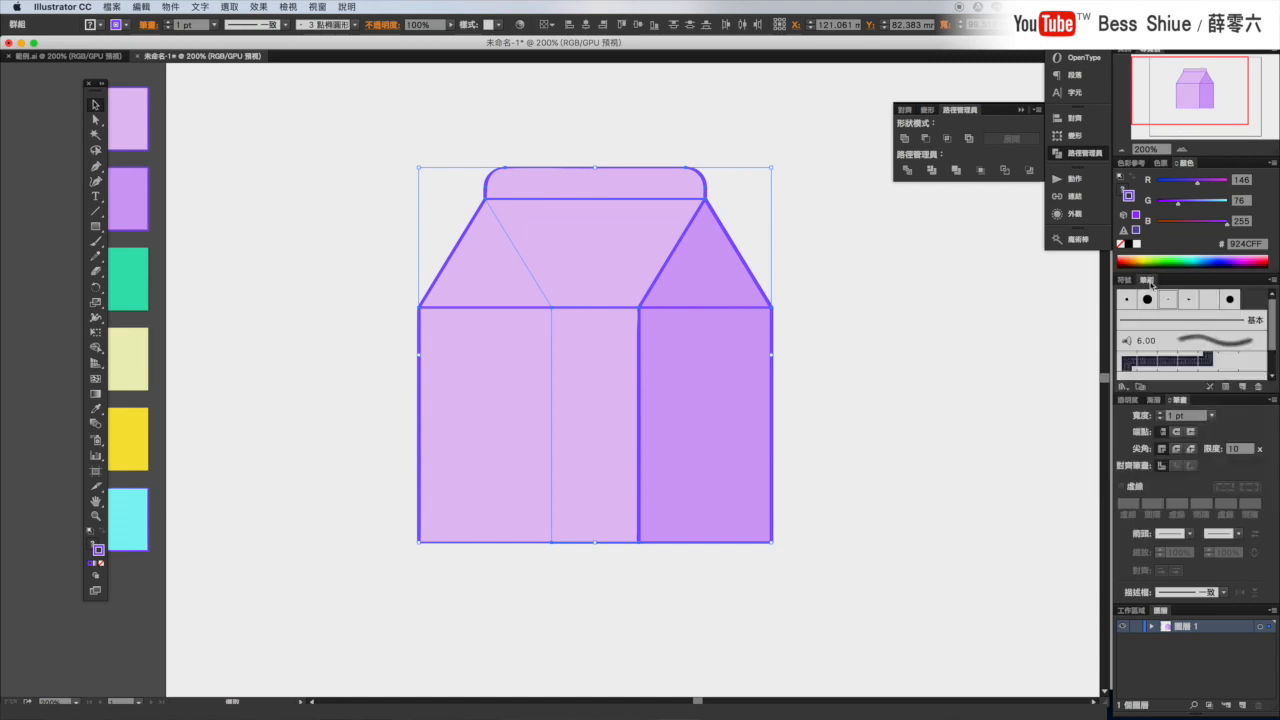
left_click(317, 8)
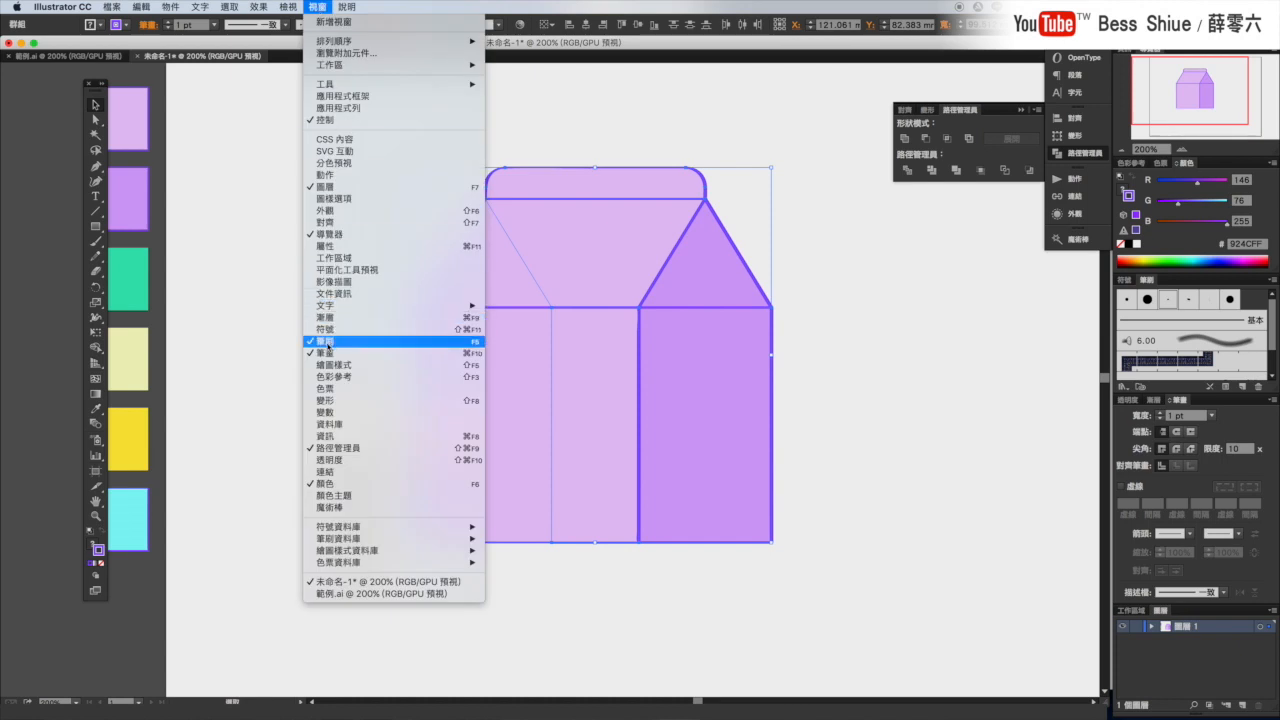
Set the stroke weight of both carton outlines to 1.3 pt and deselect them.
left_click(1185, 404)
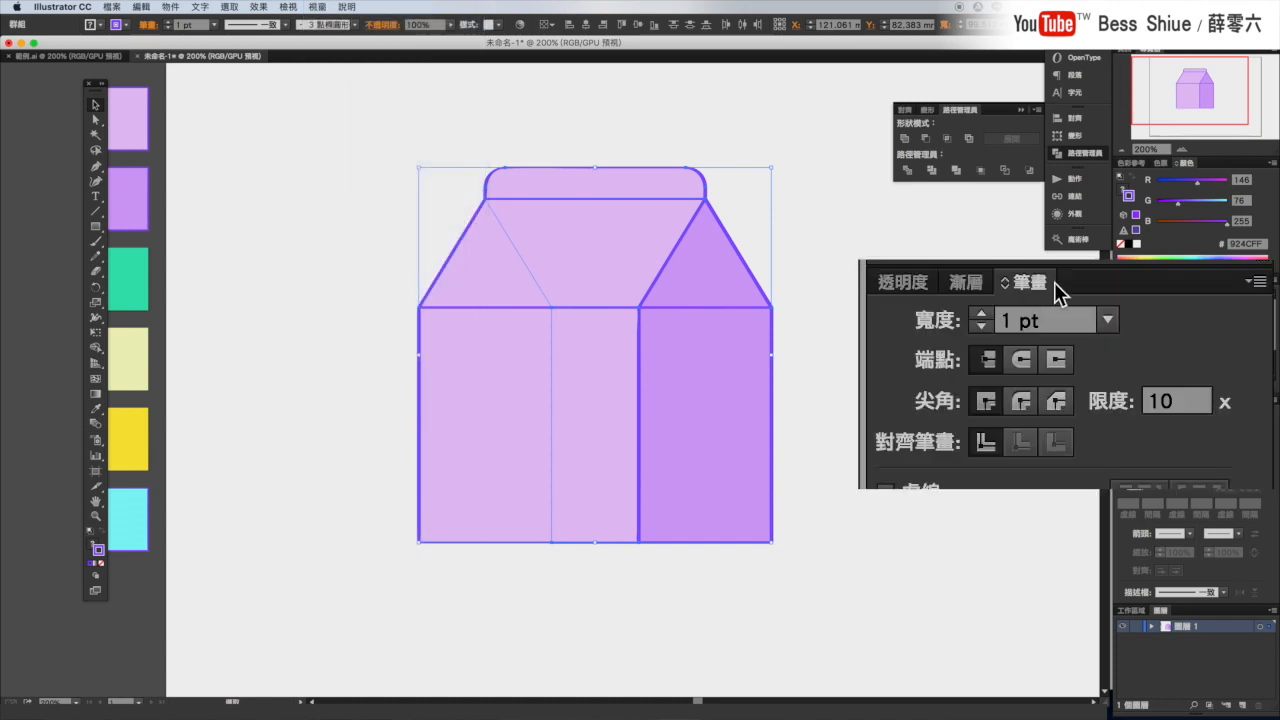
left_click(1040, 320)
type("1.3")
key("Return")
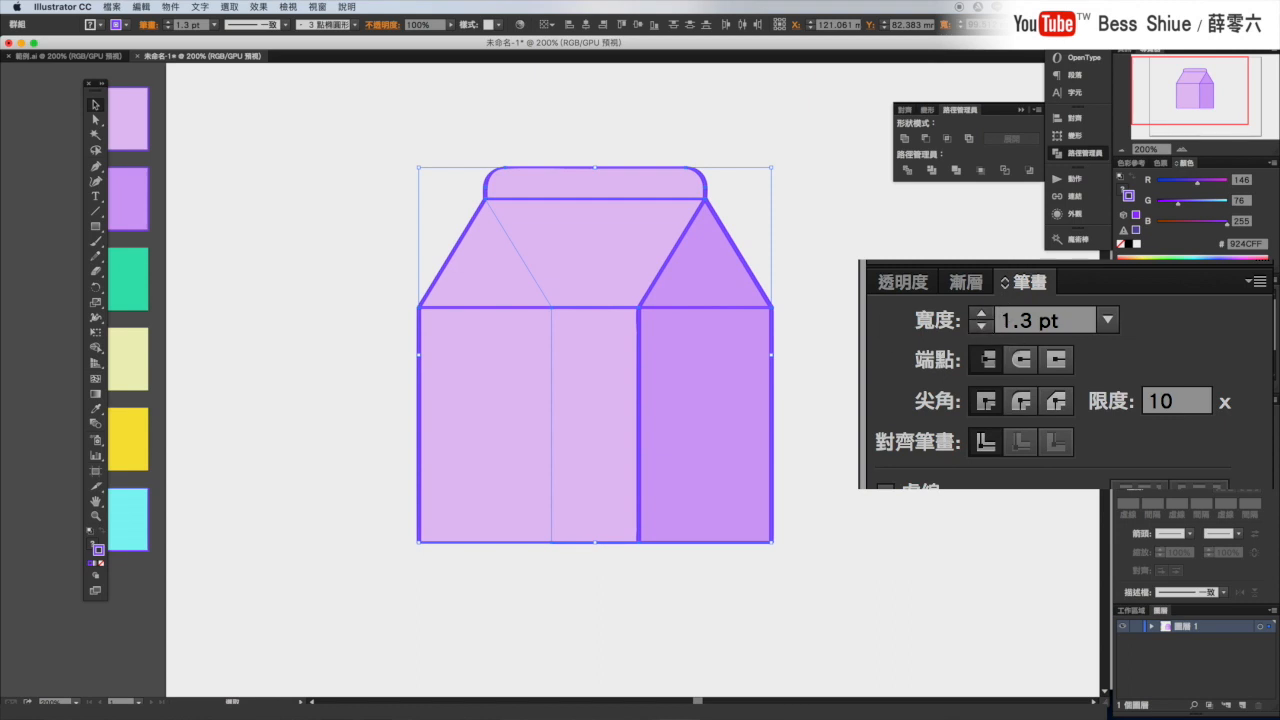
left_click(871, 468)
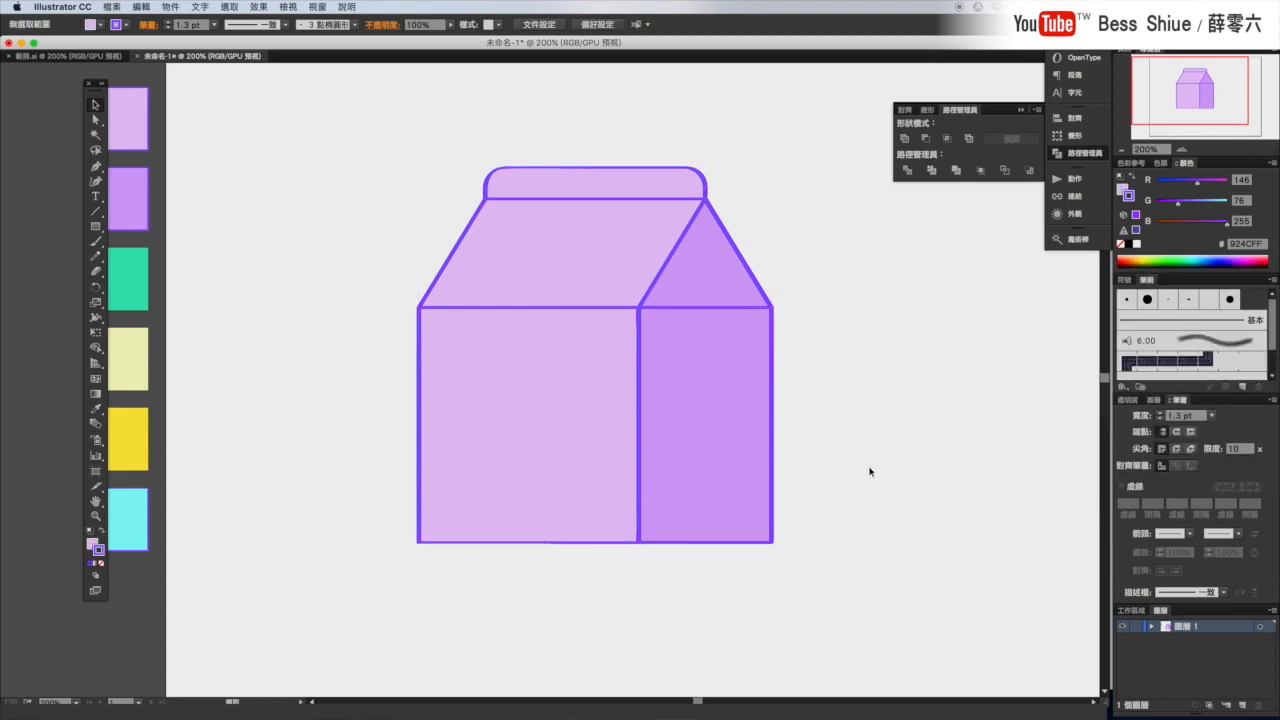